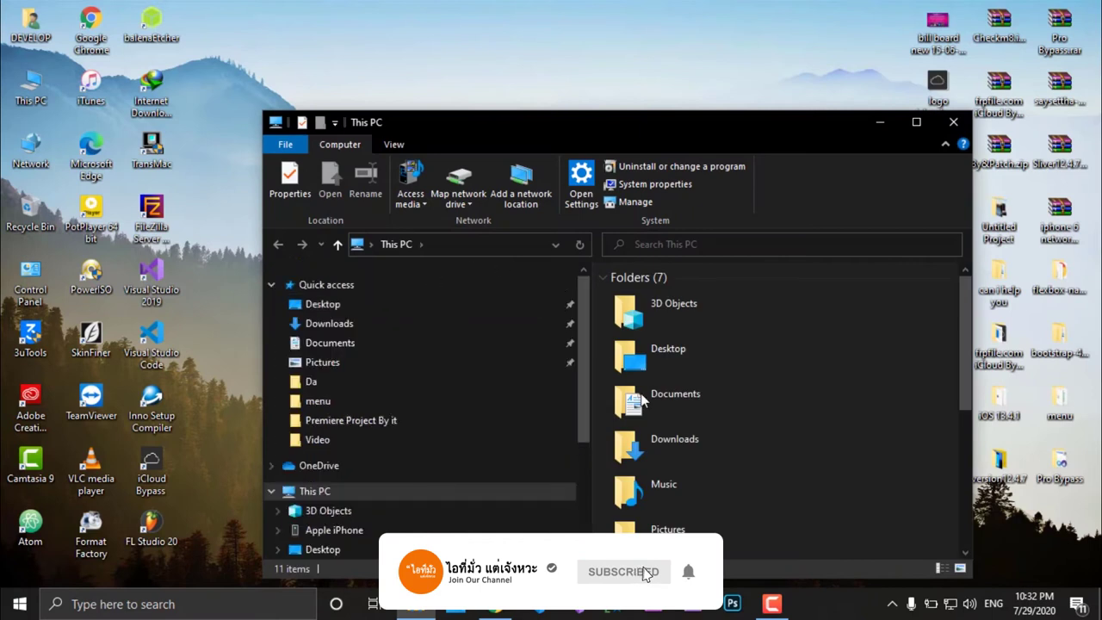
# Launch F-Finder Tools Installer x86 V2.0.0.1.msi from the Programs folder in Downloads and minimize the folder window.
pyautogui.scroll(5, 719, 394)
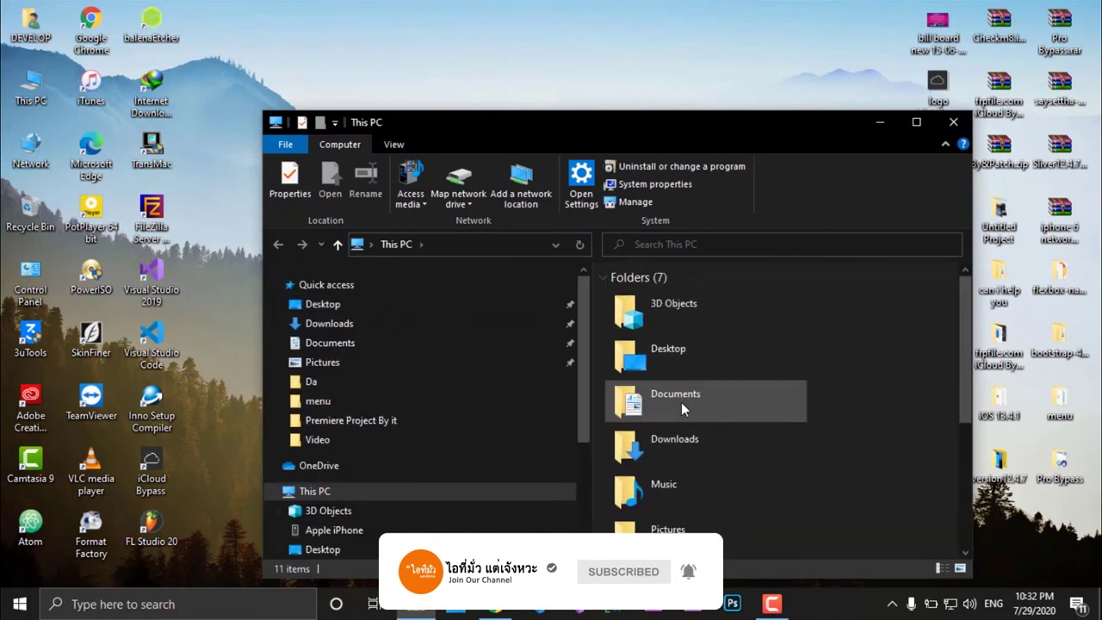
pyautogui.doubleClick(685, 439)
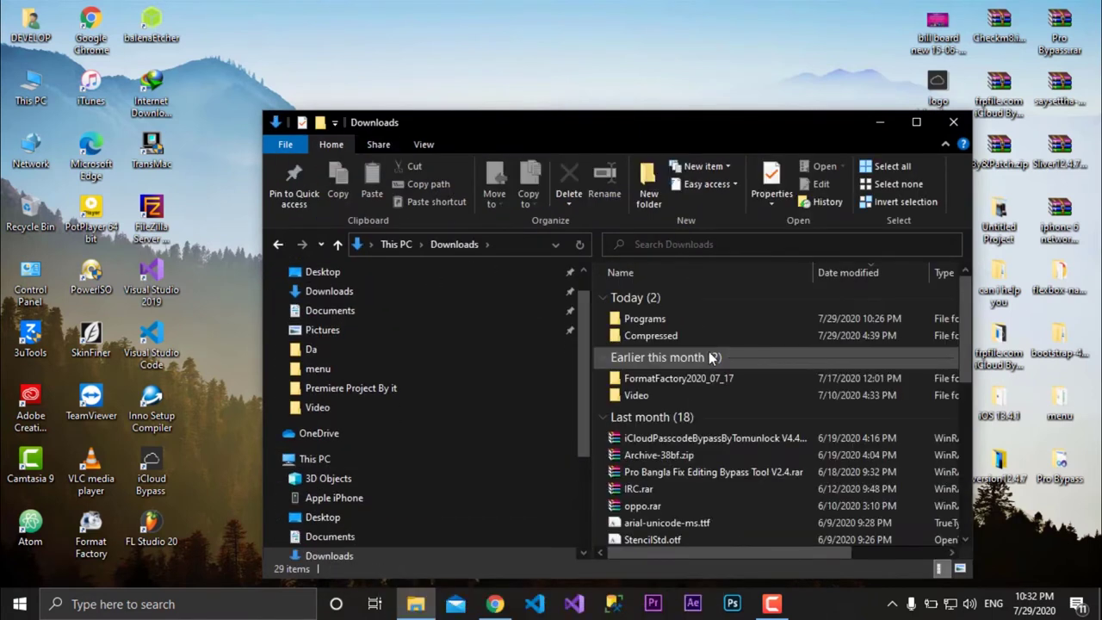
pyautogui.doubleClick(664, 321)
pyautogui.moveTo(601, 112); pyautogui.dragTo(533, 56)
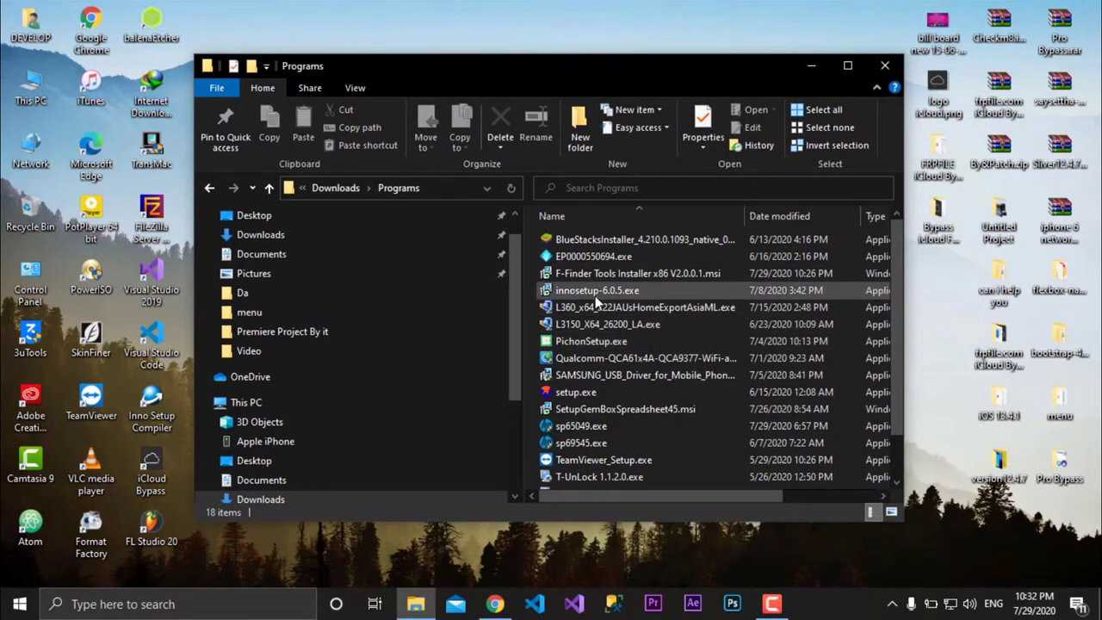
pyautogui.doubleClick(628, 273)
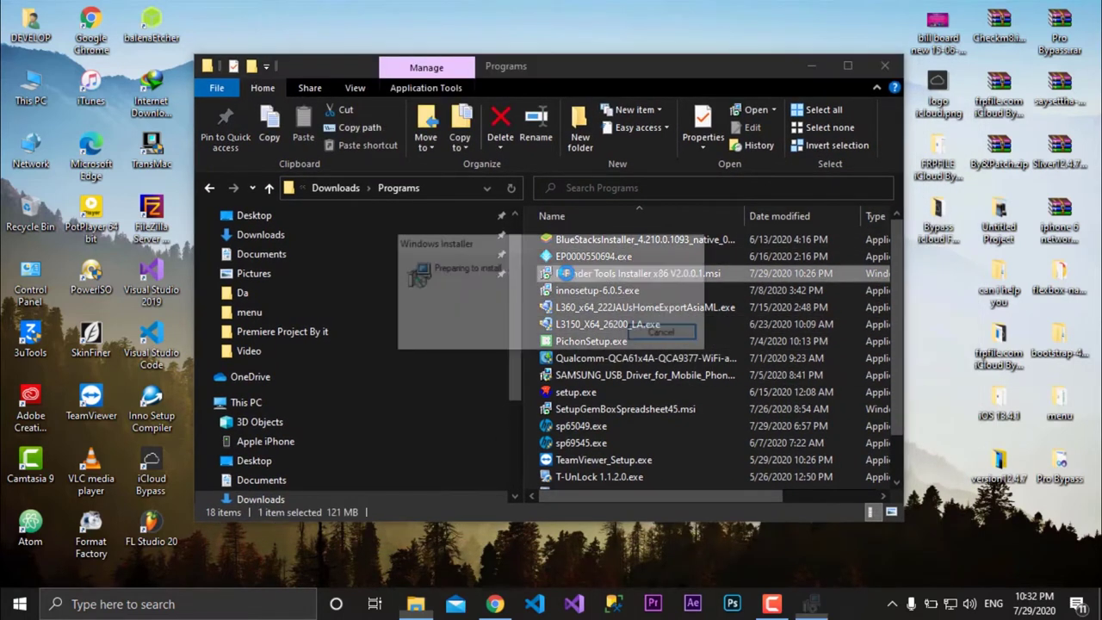
pyautogui.click(811, 65)
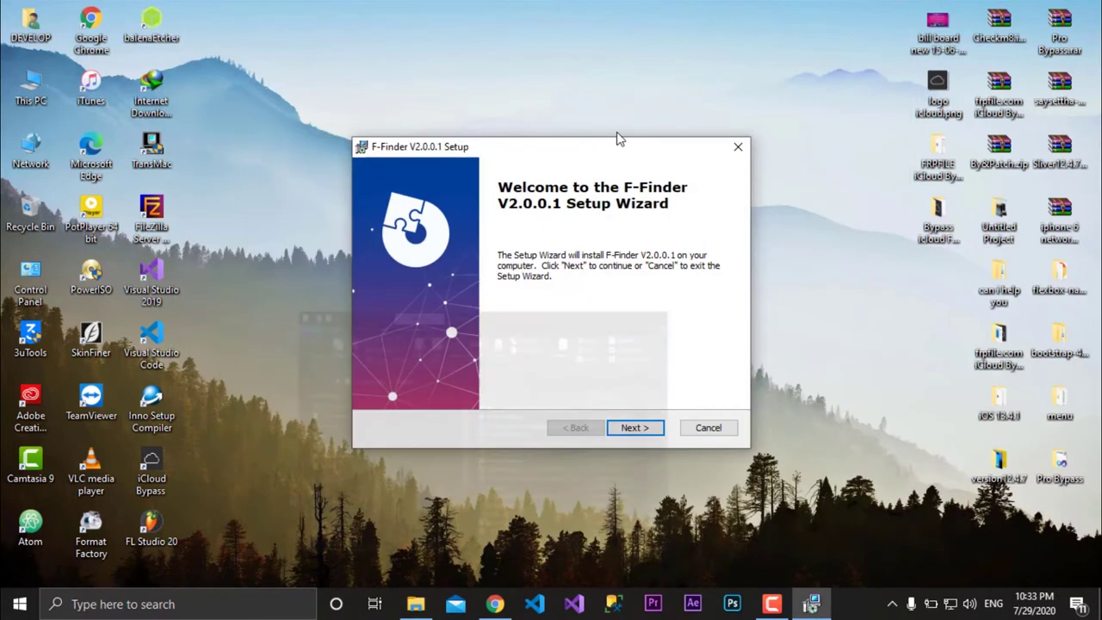
# Try to install F-Finder V2.0.0.1 through the setup wizard, keeping the default installation folder.
pyautogui.moveTo(582, 147); pyautogui.dragTo(566, 105)
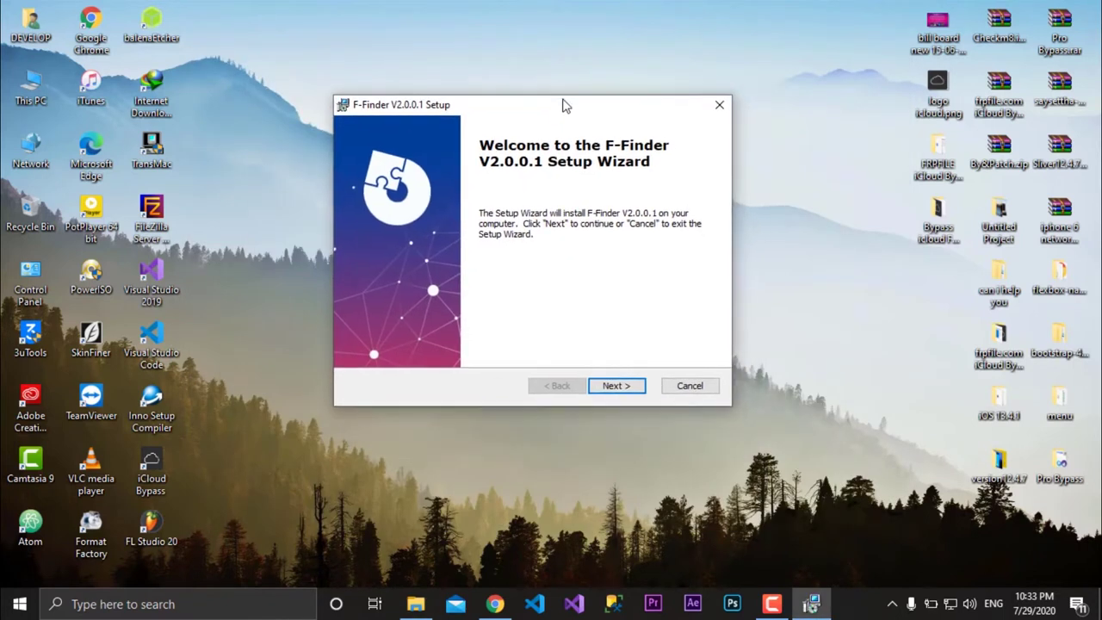
pyautogui.click(616, 389)
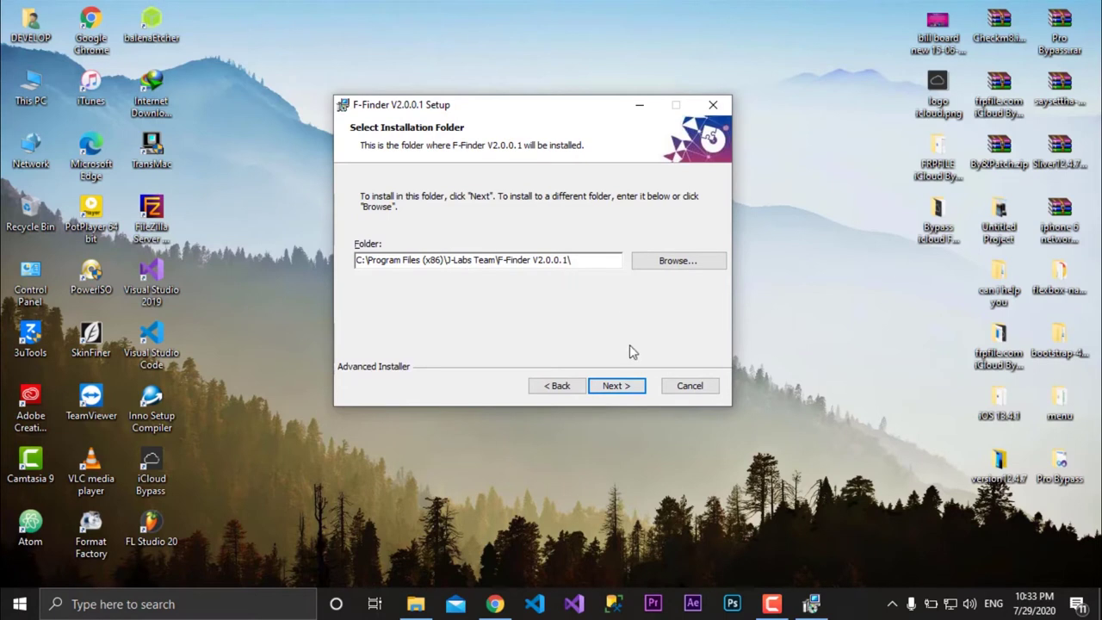
pyautogui.click(611, 387)
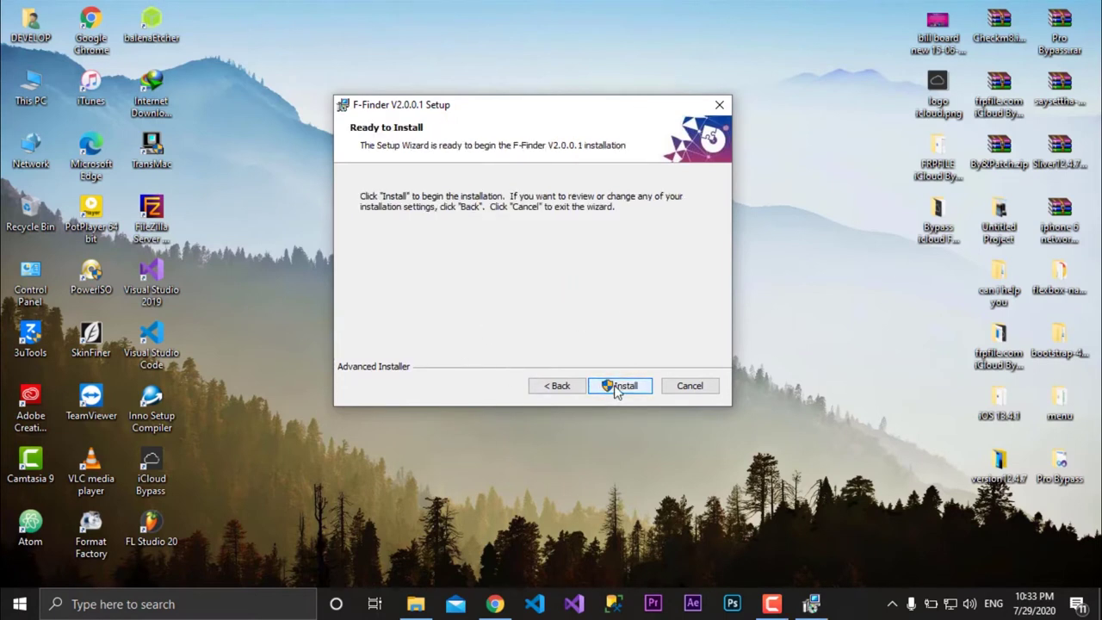
pyautogui.click(615, 387)
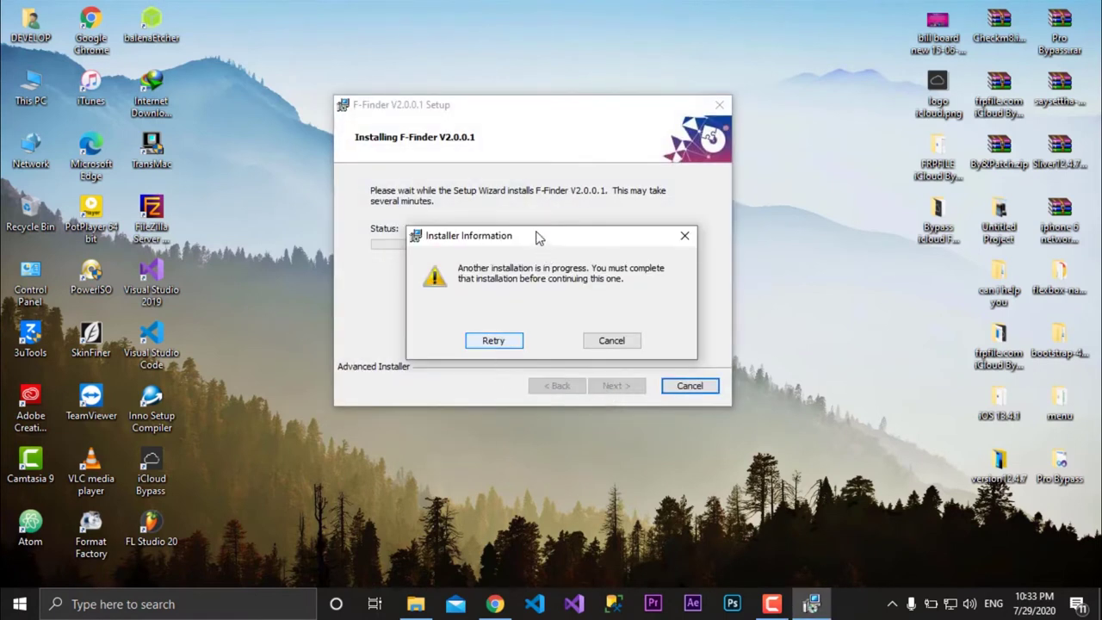
# Retry the blocked F-Finder installation, then cancel it and exit the setup wizard.
pyautogui.moveTo(537, 238); pyautogui.dragTo(531, 192)
pyautogui.click(489, 299)
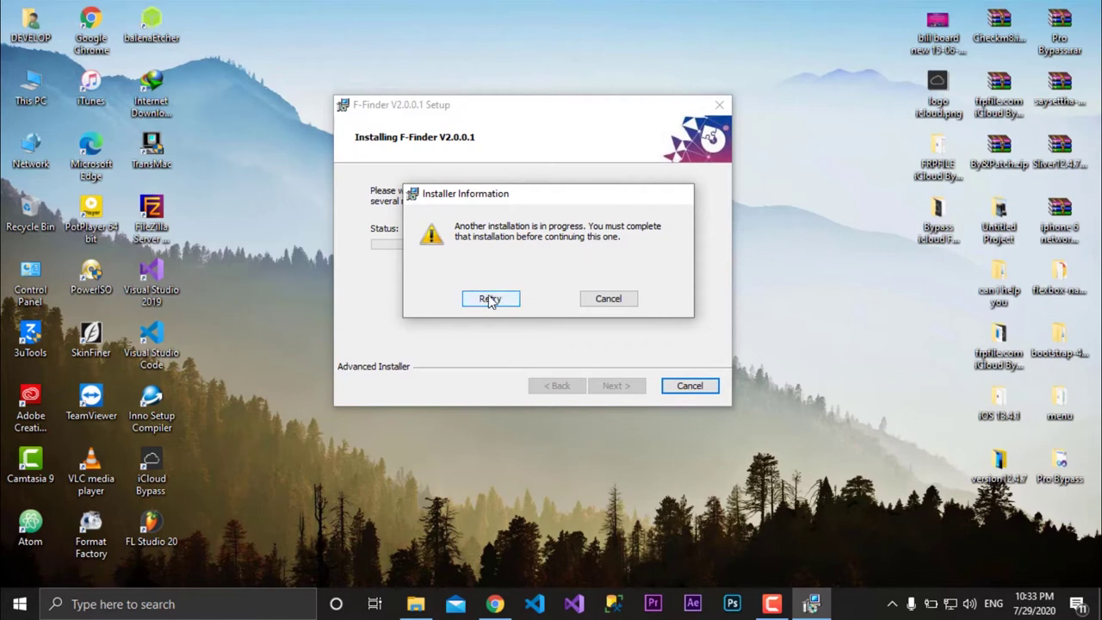
pyautogui.click(501, 343)
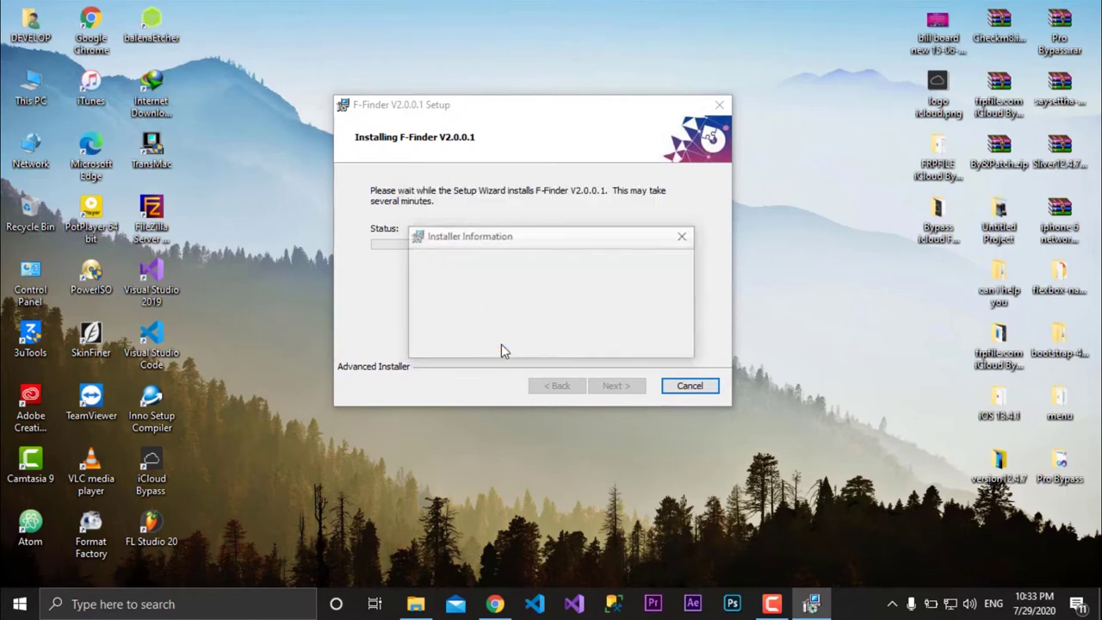
pyautogui.click(621, 344)
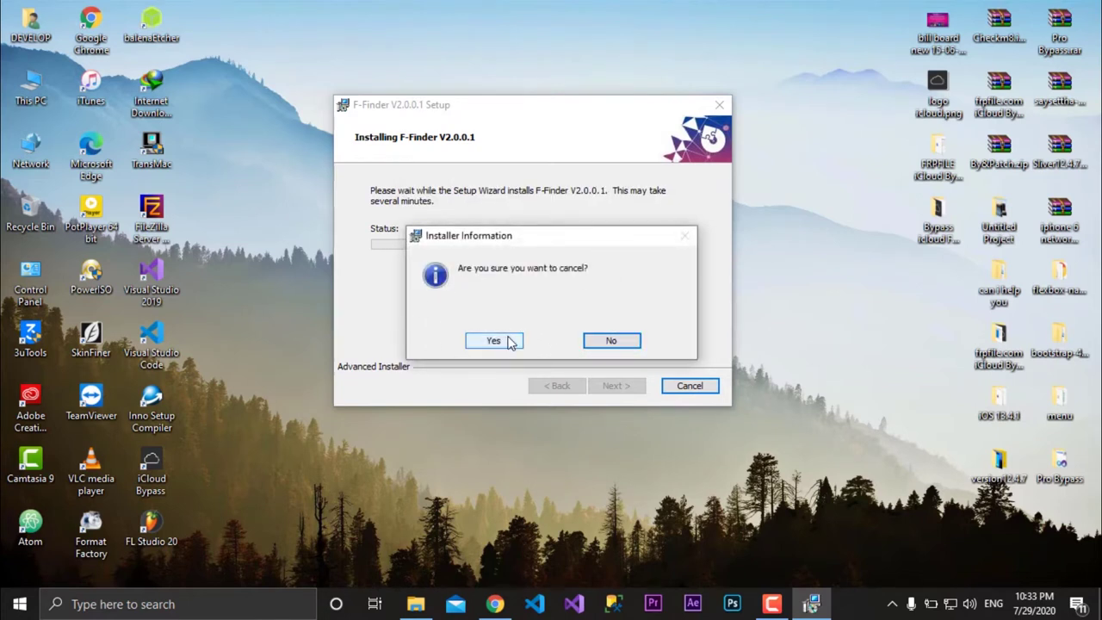
pyautogui.click(508, 341)
pyautogui.click(609, 387)
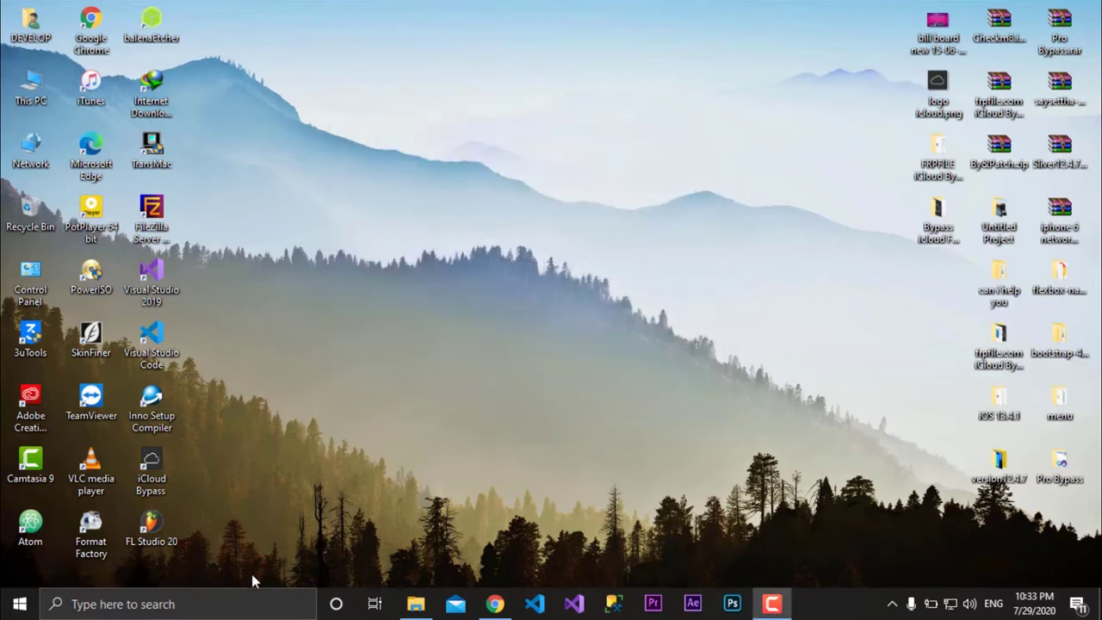
# Run services.msc to open the Services console and maximize its window.
pyautogui.click(244, 601)
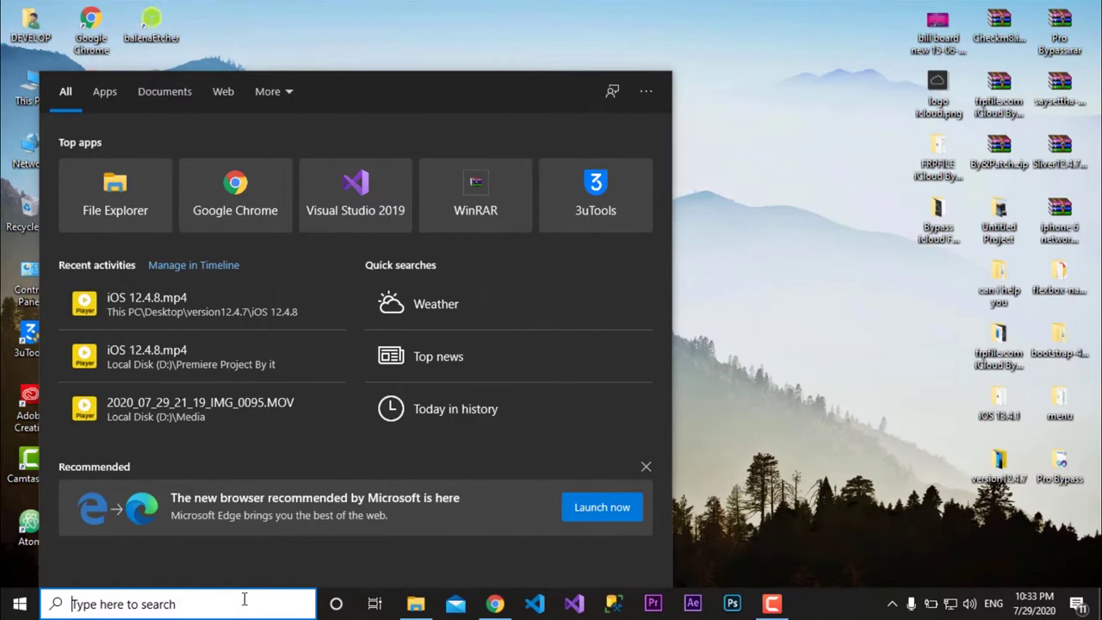
pyautogui.click(781, 251)
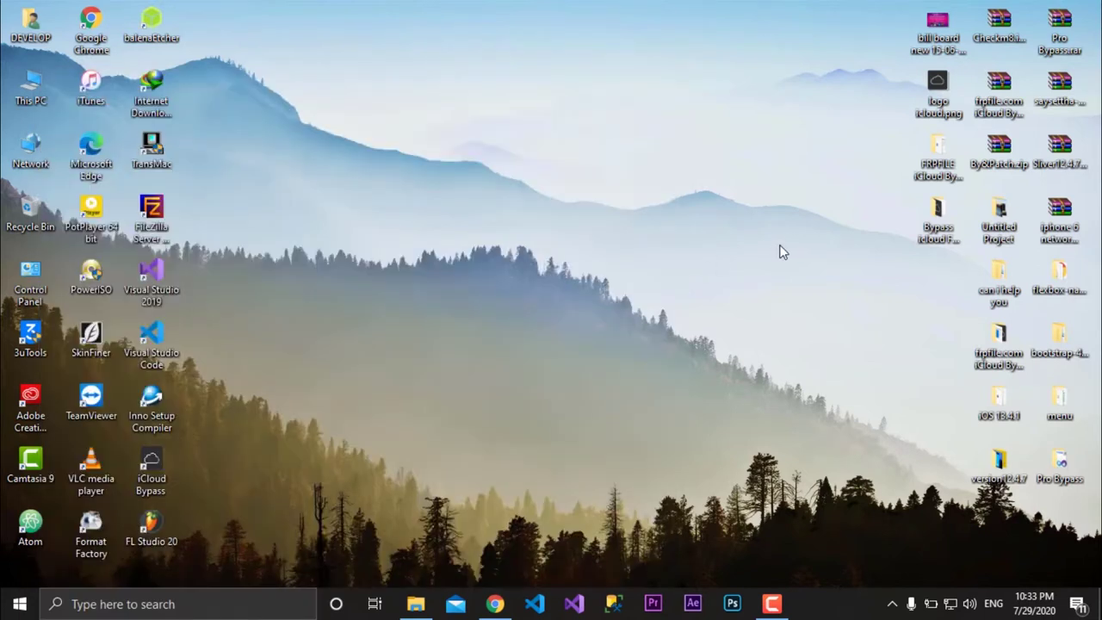
pyautogui.press('super+r')
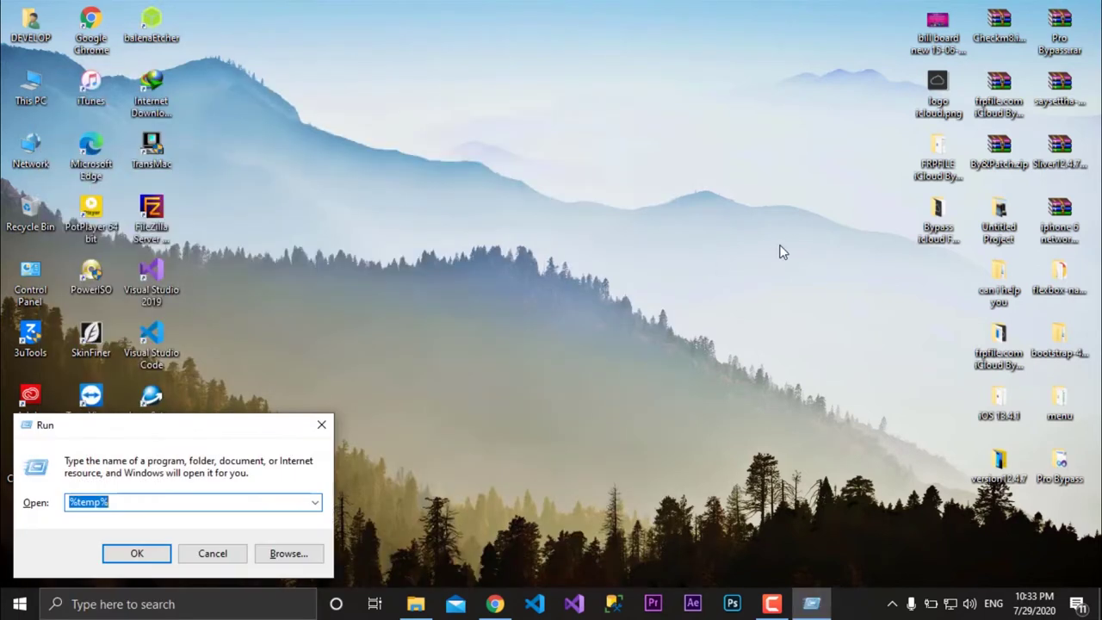
pyautogui.write('s')
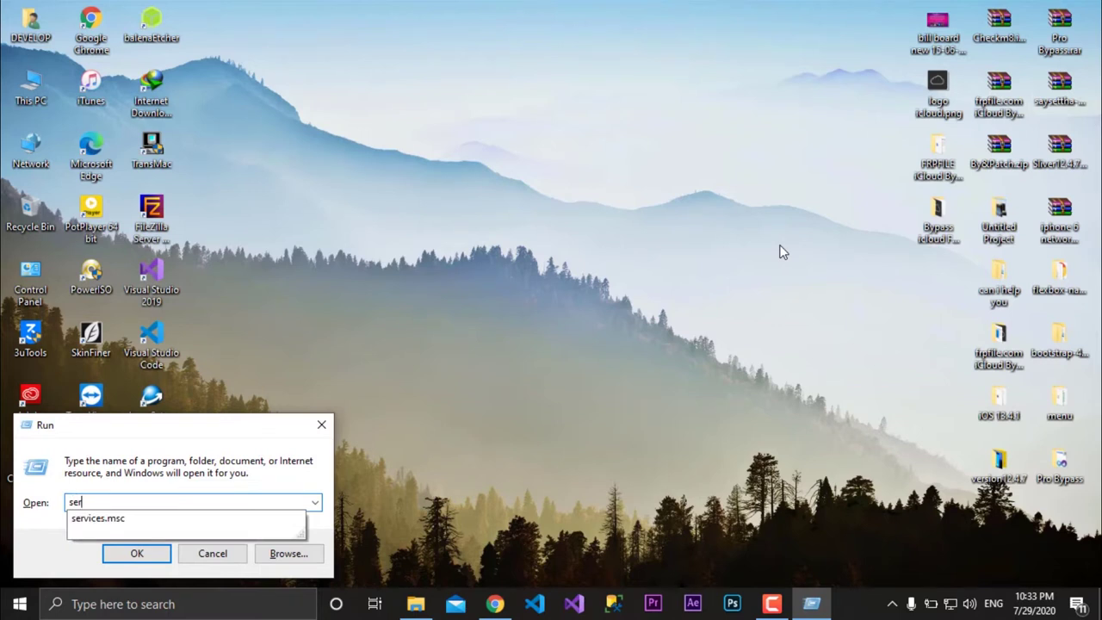
pyautogui.write('er')
pyautogui.click(112, 513)
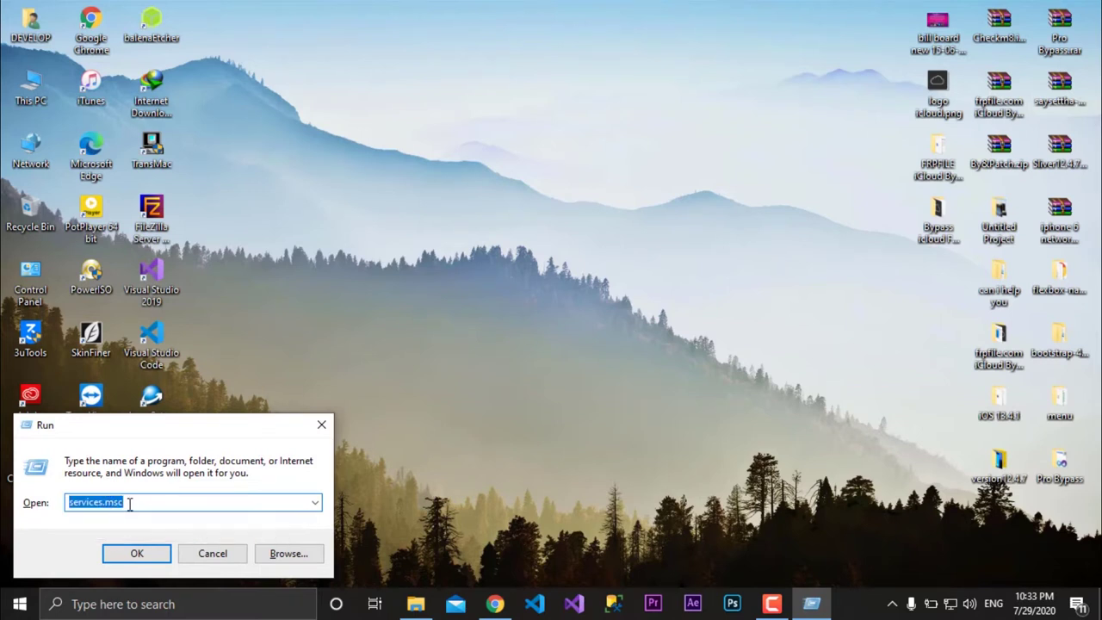
pyautogui.click(137, 553)
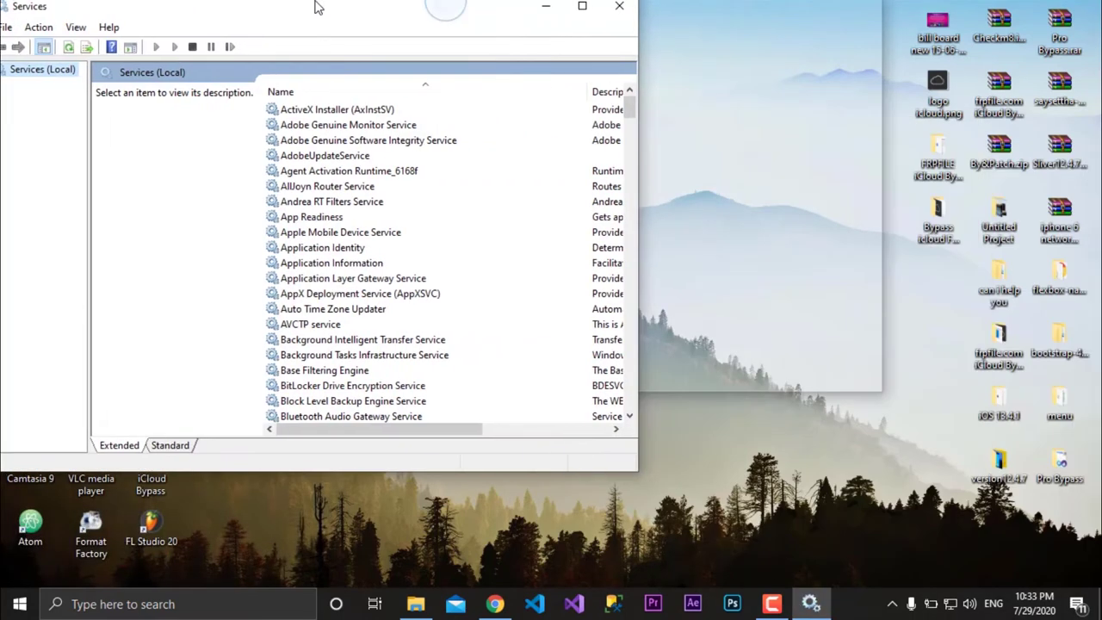
pyautogui.doubleClick(315, 8)
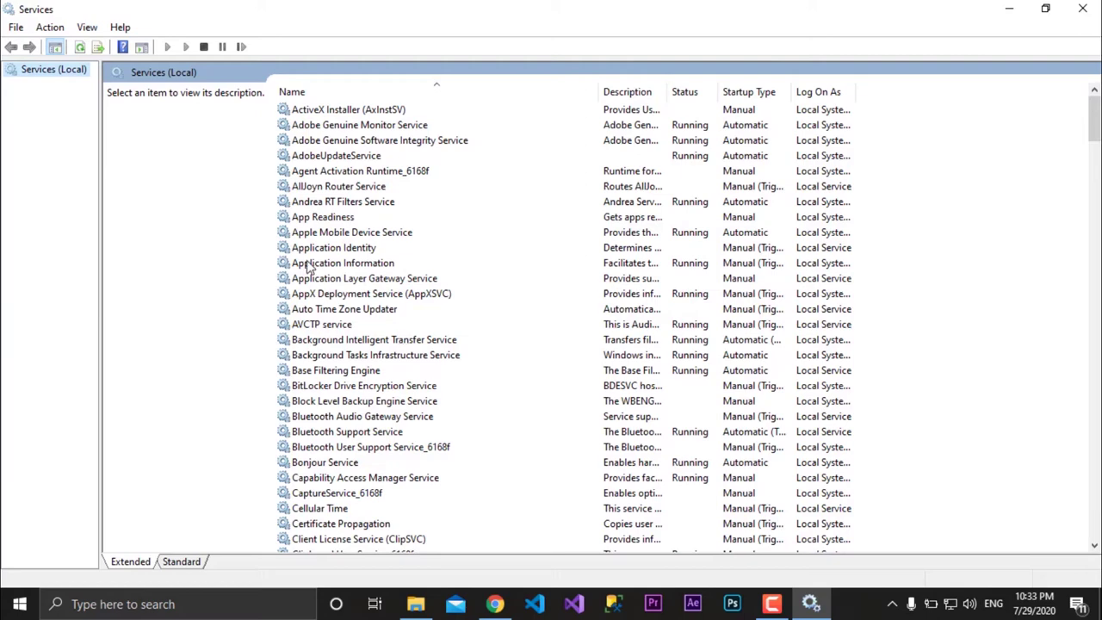
# Find the Windows Installer service in the list, open its properties, and move the dialog aside.
pyautogui.scroll(-20, 447, 348)
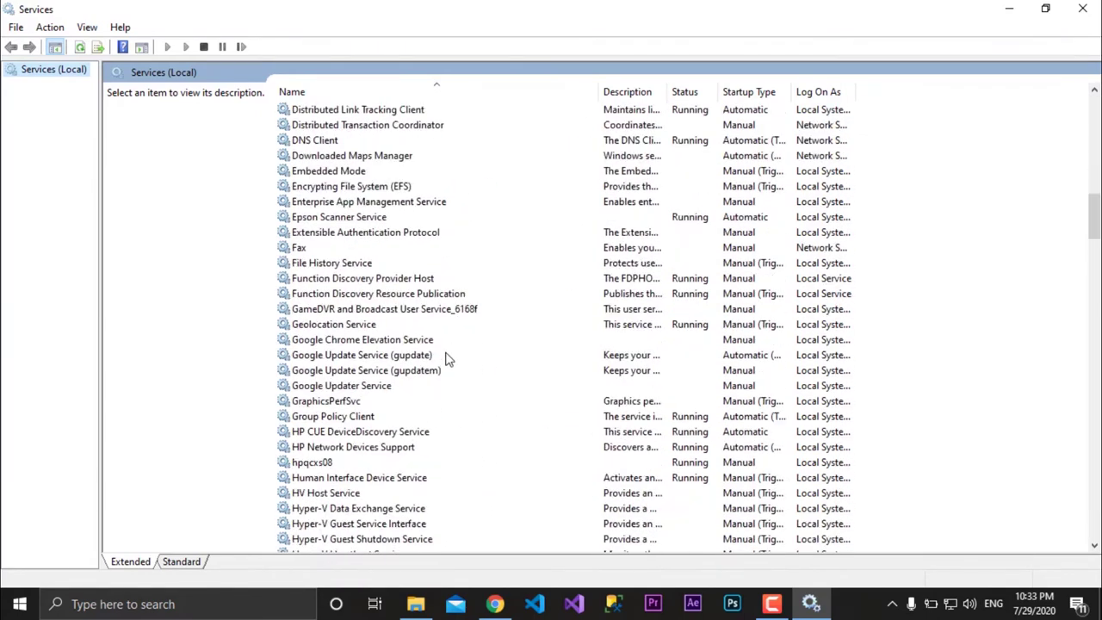
pyautogui.scroll(-20, 447, 357)
pyautogui.scroll(-20, 437, 369)
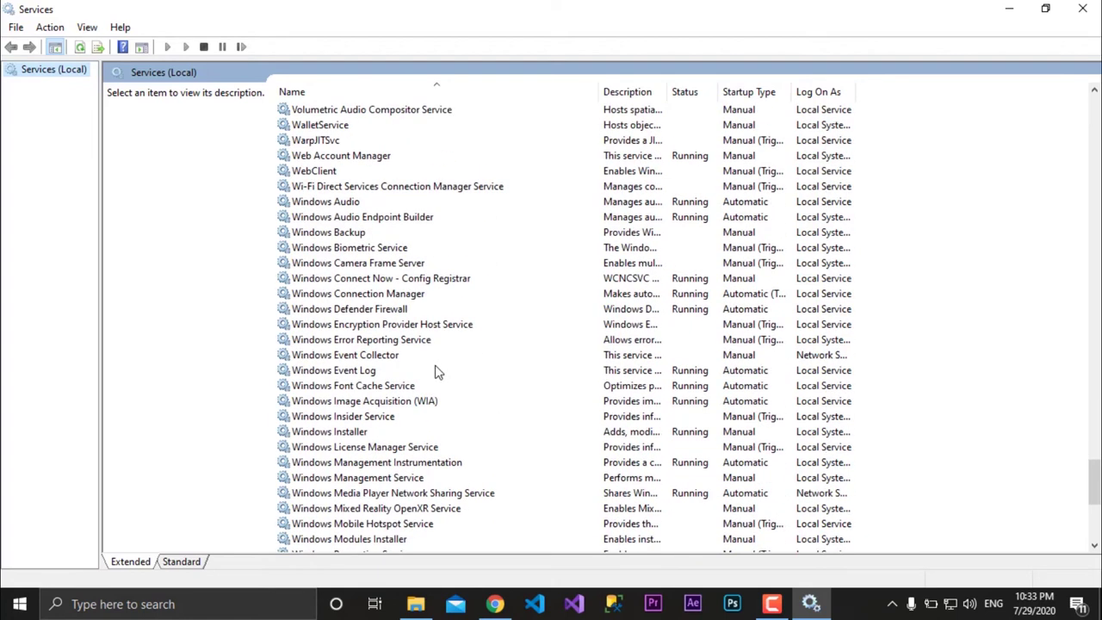
pyautogui.click(617, 434)
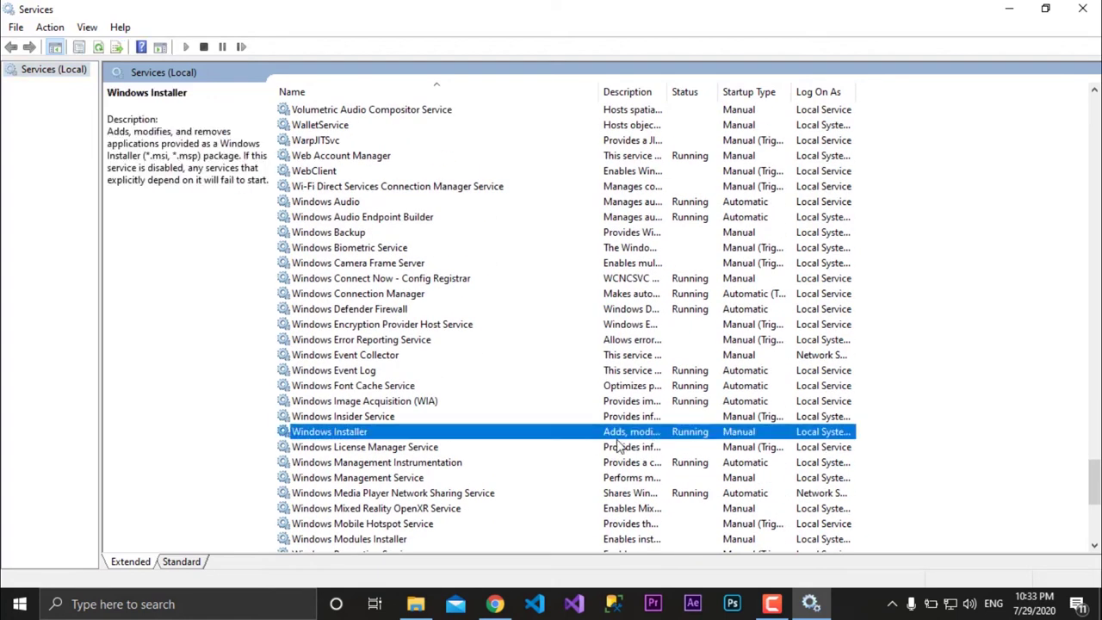
pyautogui.rightClick(348, 434)
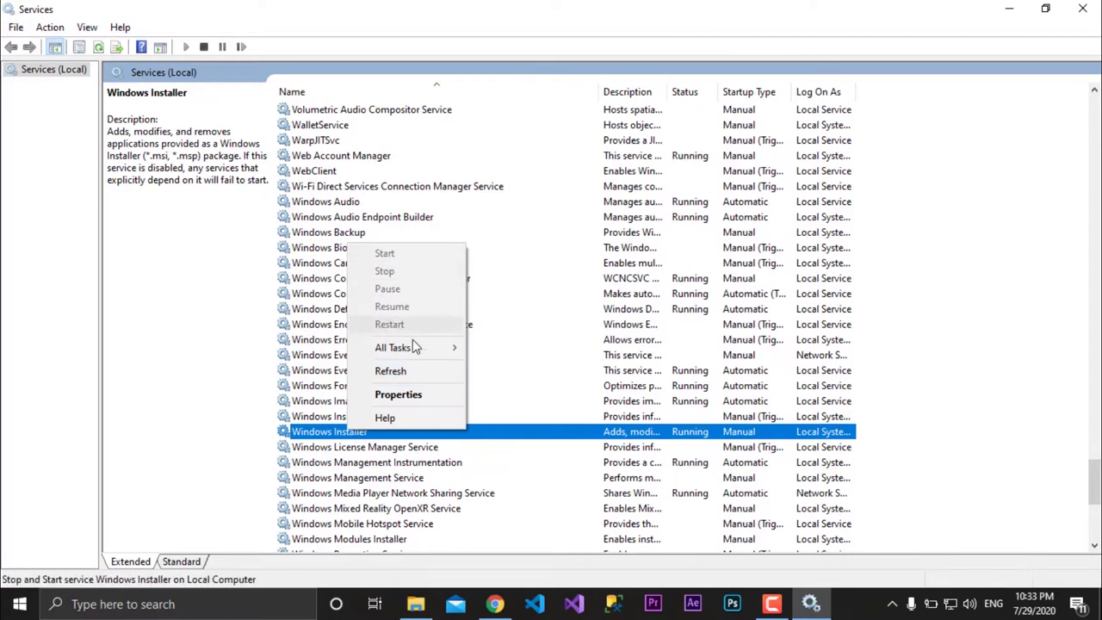
pyautogui.click(413, 394)
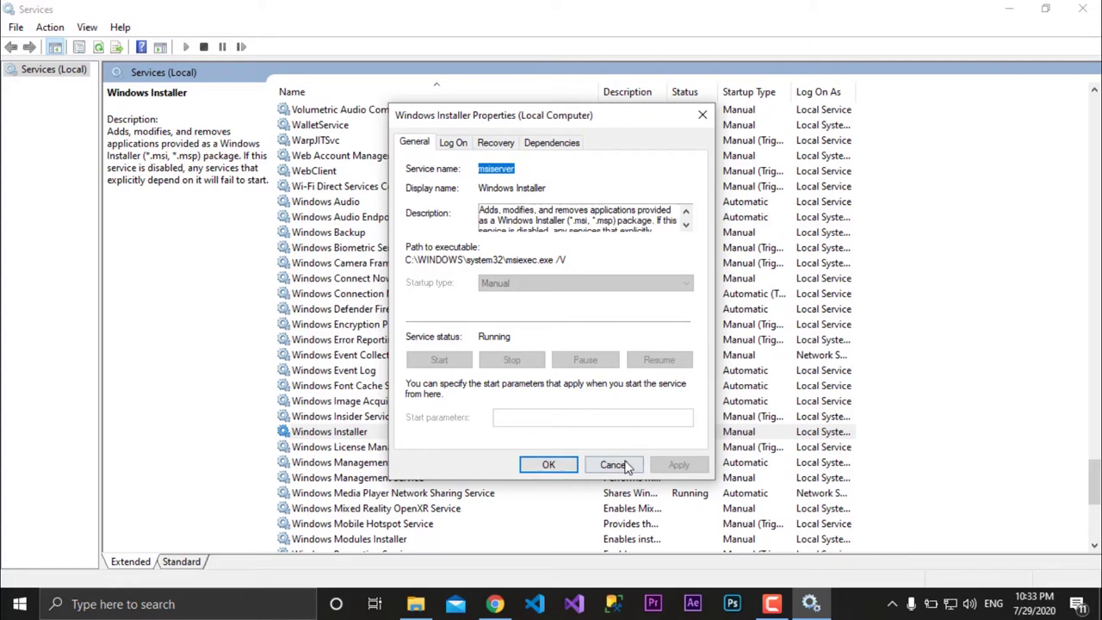
pyautogui.moveTo(543, 127); pyautogui.dragTo(297, 92)
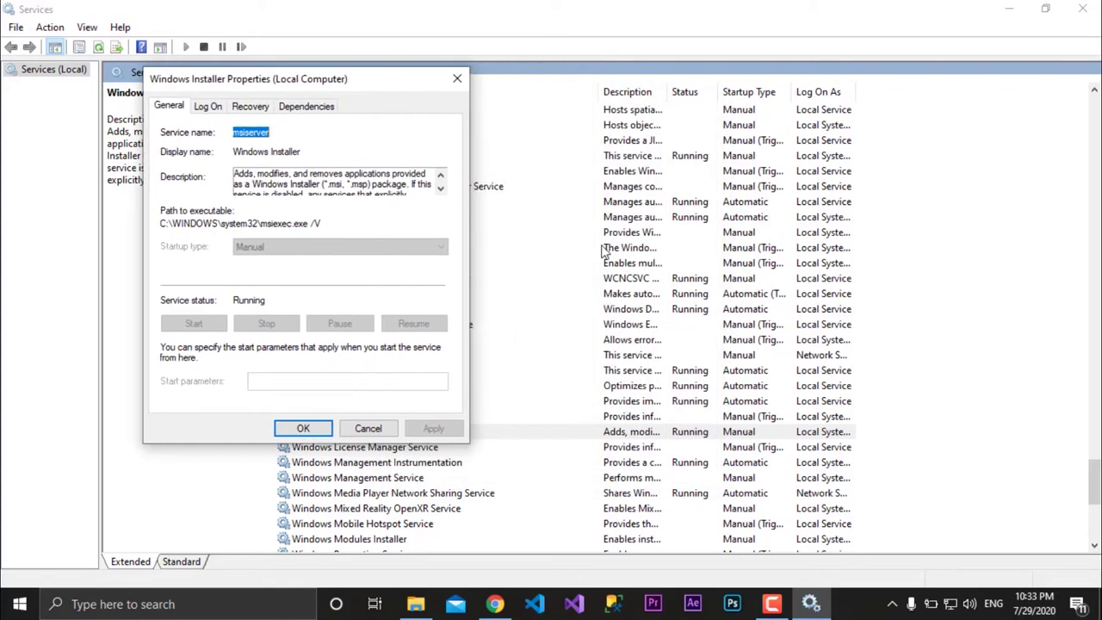
# Open Task Manager and place it beside the Windows Installer properties dialog.
pyautogui.rightClick(847, 605)
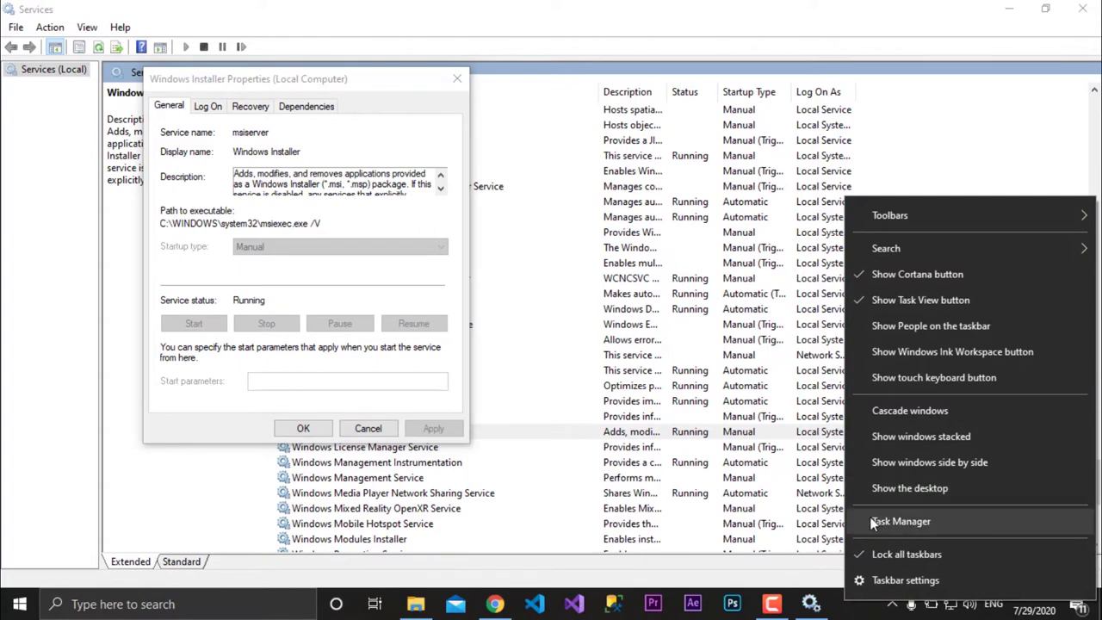
pyautogui.click(895, 521)
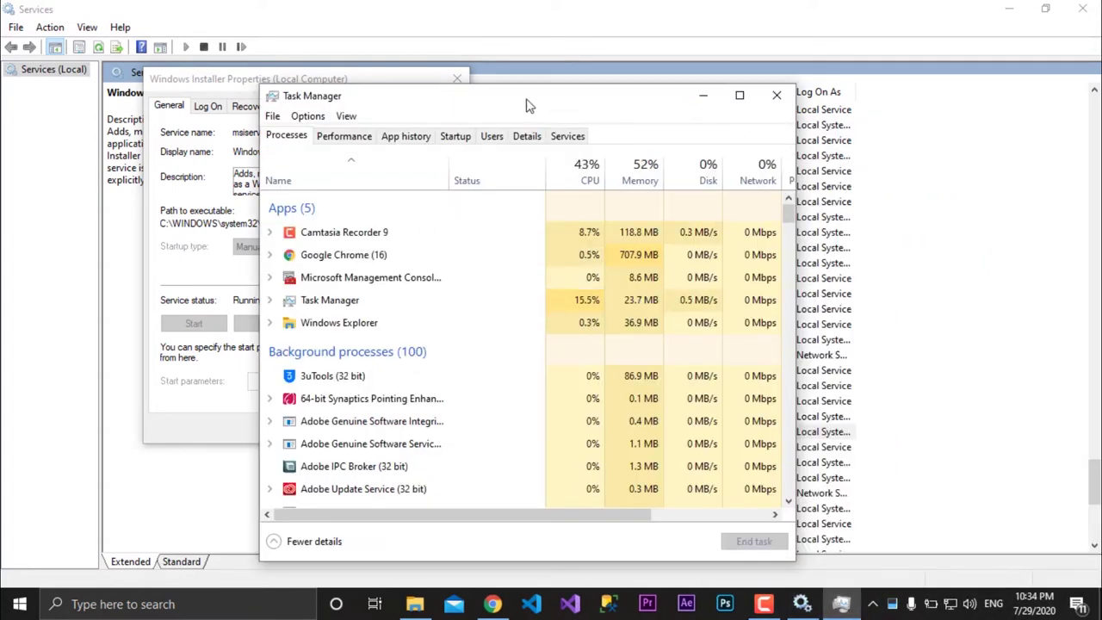
pyautogui.moveTo(525, 91); pyautogui.dragTo(685, 76)
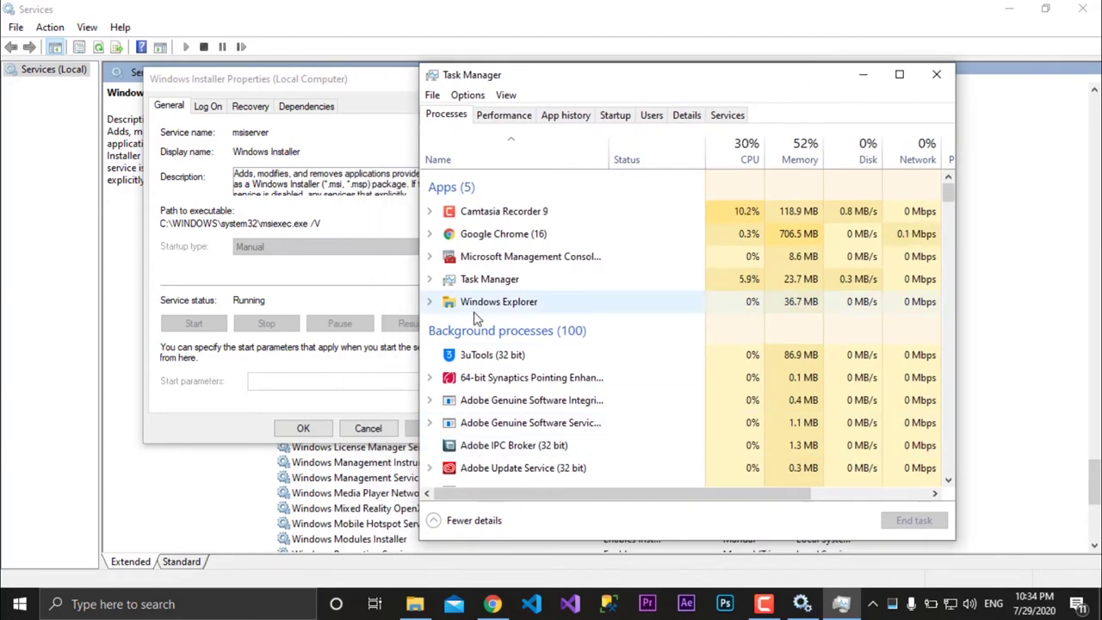
# Look through the running processes in Task Manager and widen the Name column to show longer process names.
pyautogui.scroll(-2, 566, 362)
pyautogui.scroll(-6, 585, 379)
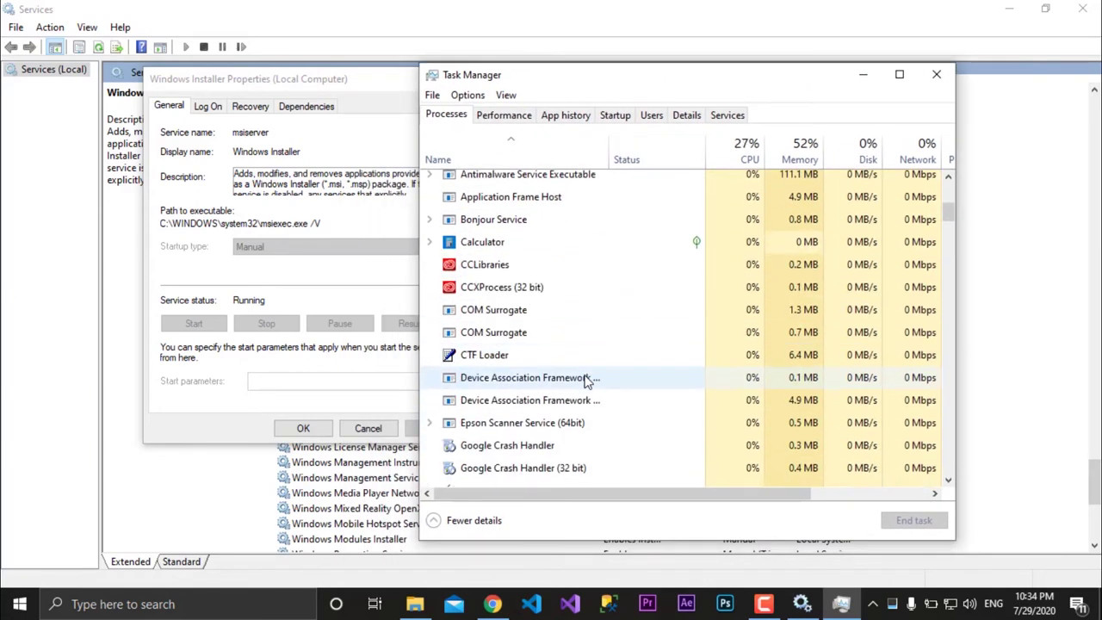
pyautogui.scroll(-3, 585, 379)
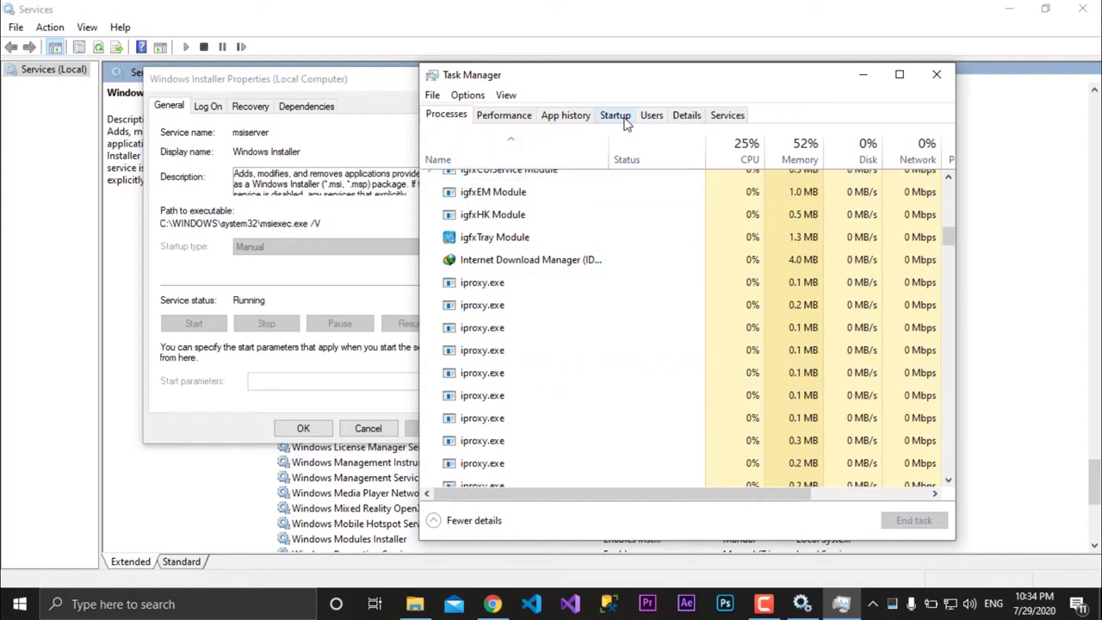
pyautogui.scroll(3, 568, 320)
pyautogui.moveTo(948, 219); pyautogui.dragTo(948, 181)
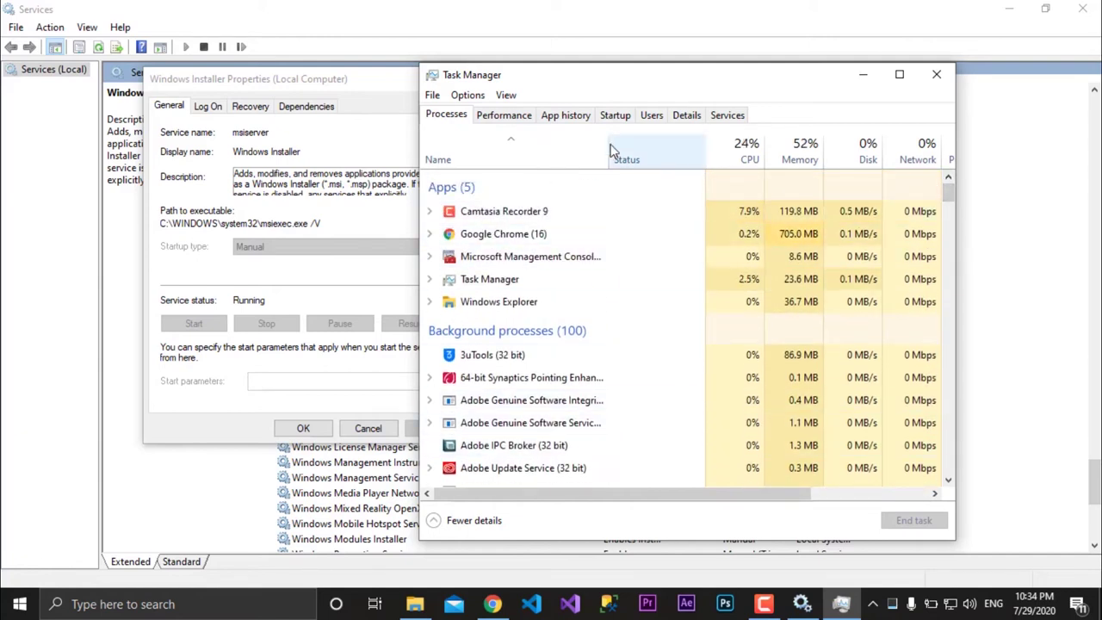
pyautogui.moveTo(672, 144); pyautogui.dragTo(667, 144)
# Find the Windows installer entries among the background processes and end the Windows installer (32 bit) task.
pyautogui.scroll(-1, 544, 448)
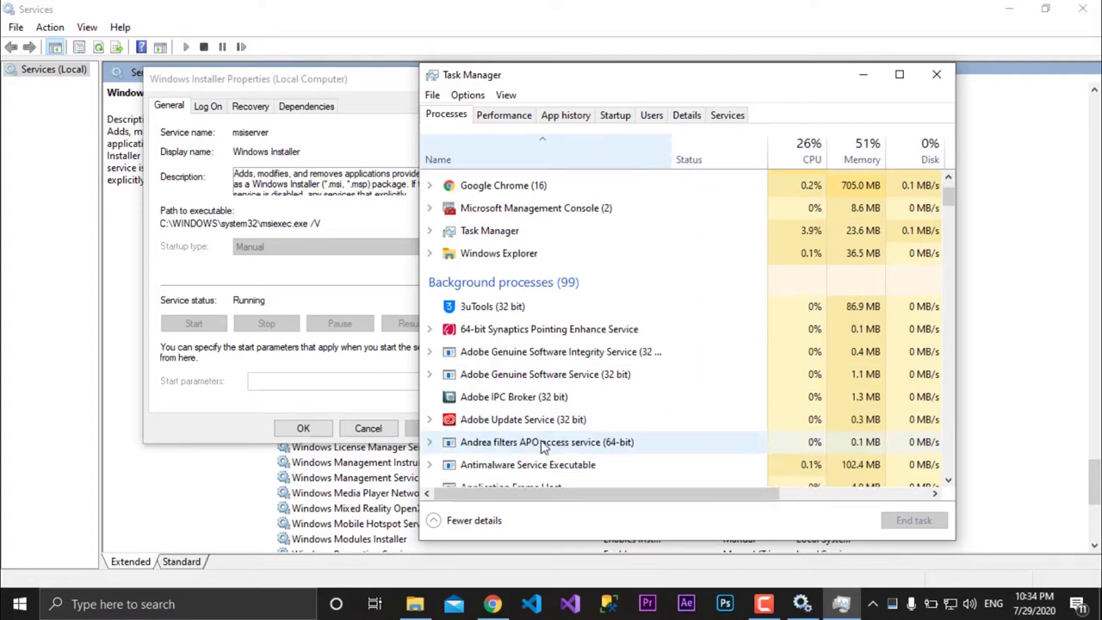
pyautogui.scroll(-5, 544, 447)
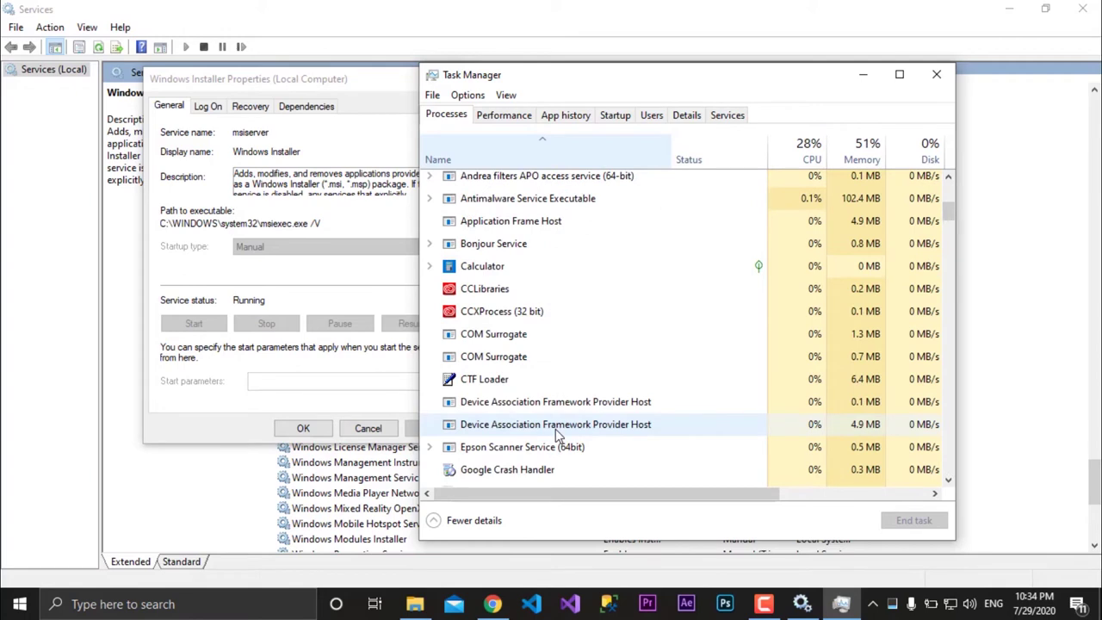
pyautogui.scroll(-6, 557, 434)
pyautogui.scroll(-9, 632, 376)
pyautogui.scroll(-6, 627, 379)
pyautogui.scroll(-5, 627, 379)
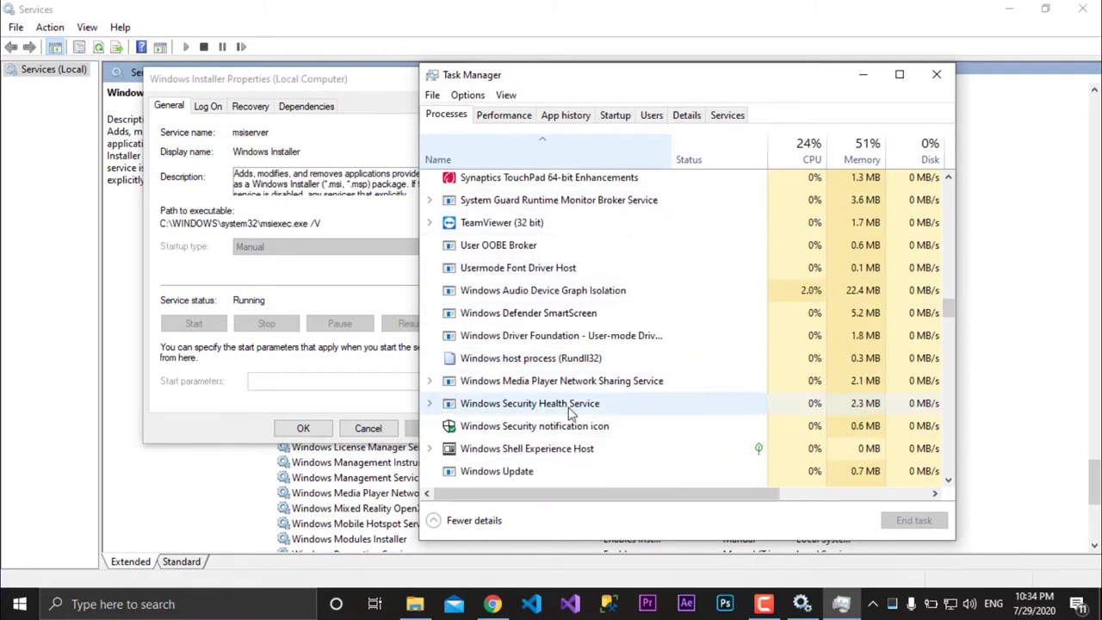
pyautogui.scroll(-2, 592, 387)
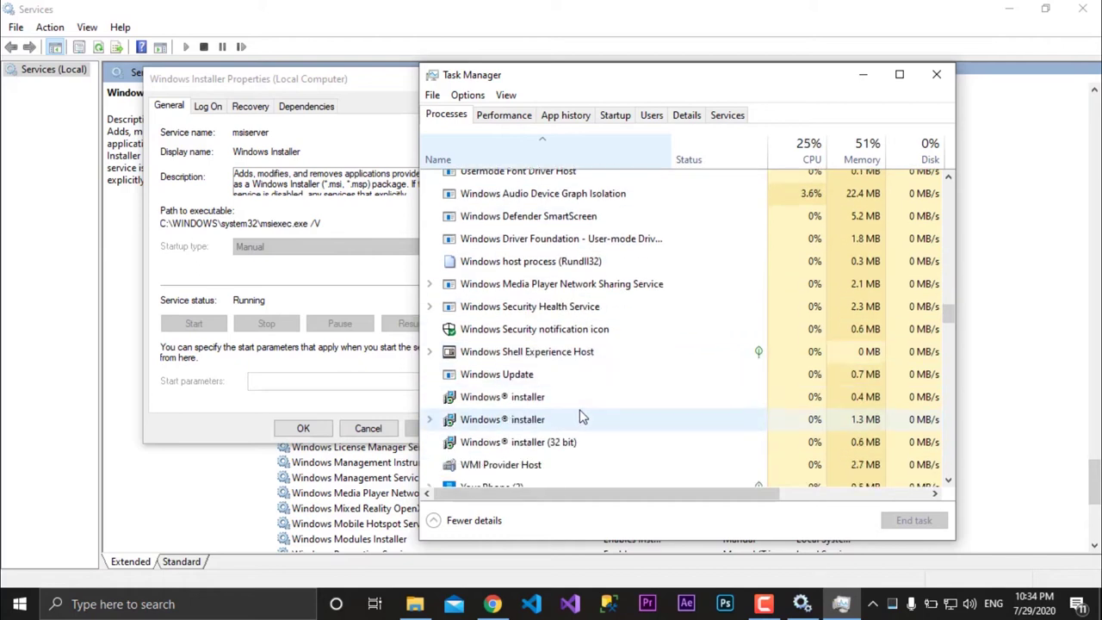
pyautogui.scroll(-1, 561, 393)
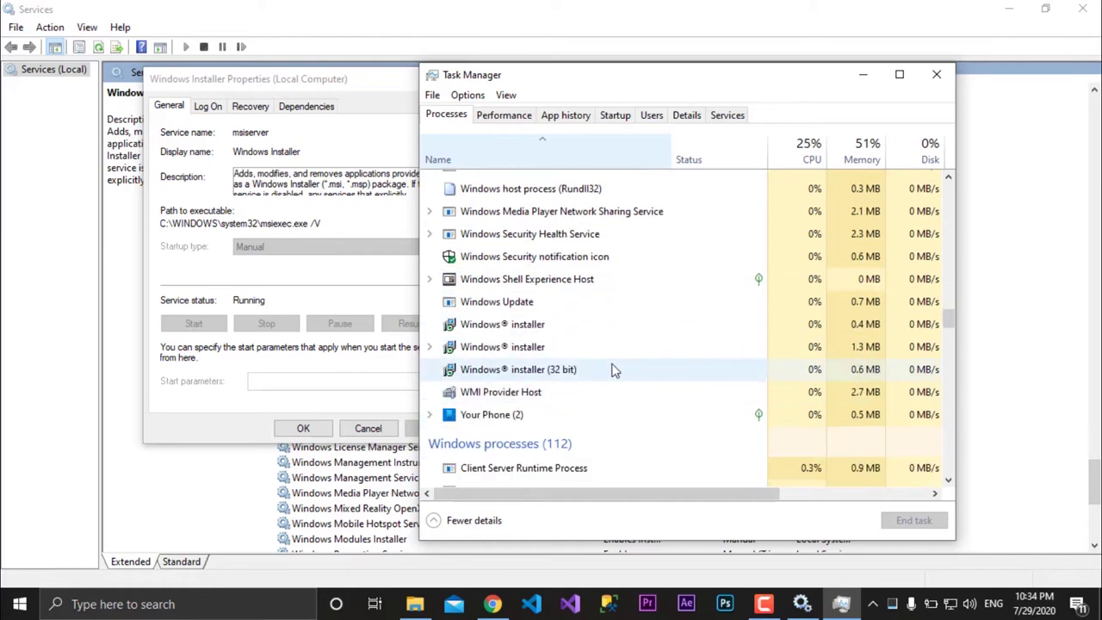
pyautogui.click(647, 374)
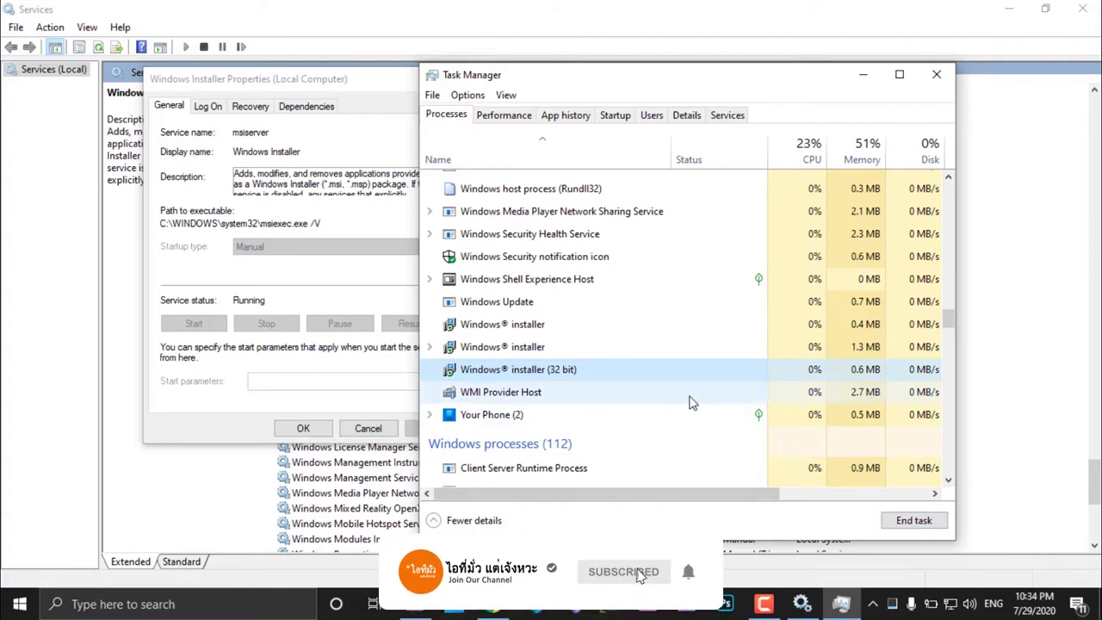
pyautogui.rightClick(676, 370)
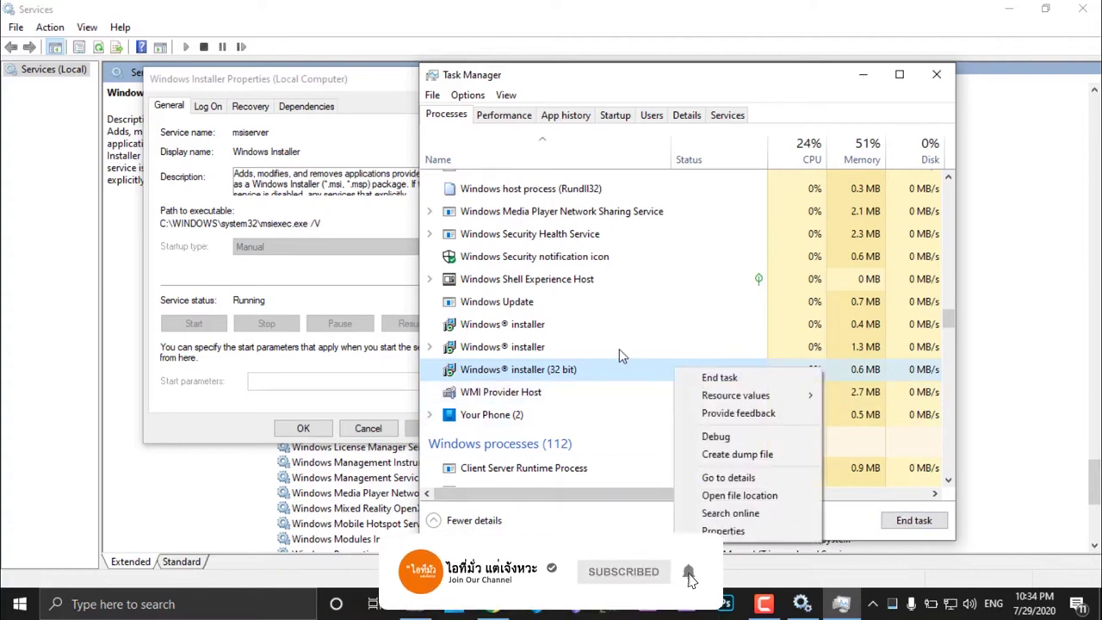
pyautogui.click(723, 377)
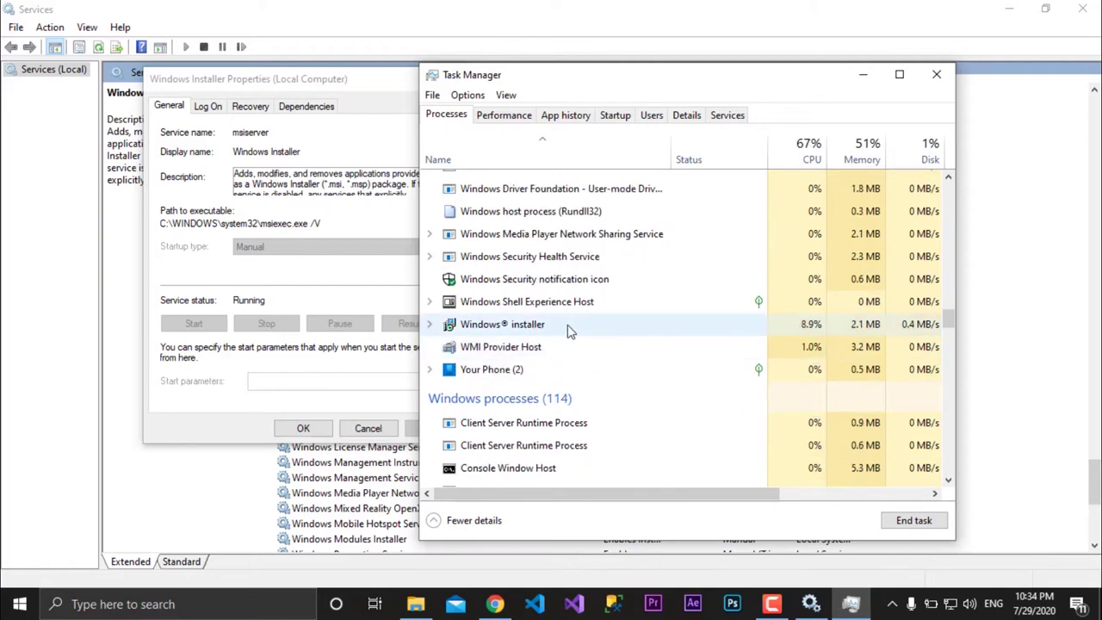
# Move Task Manager clear of the Windows Installer properties dialog and cancel that dialog.
pyautogui.moveTo(622, 83); pyautogui.dragTo(687, 81)
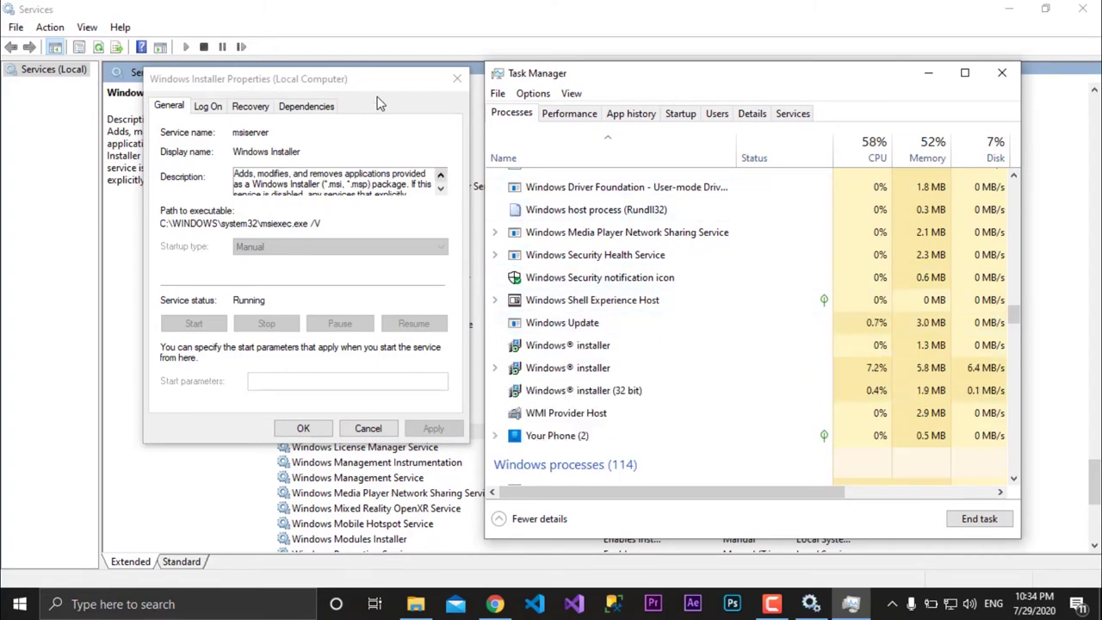
pyautogui.click(350, 79)
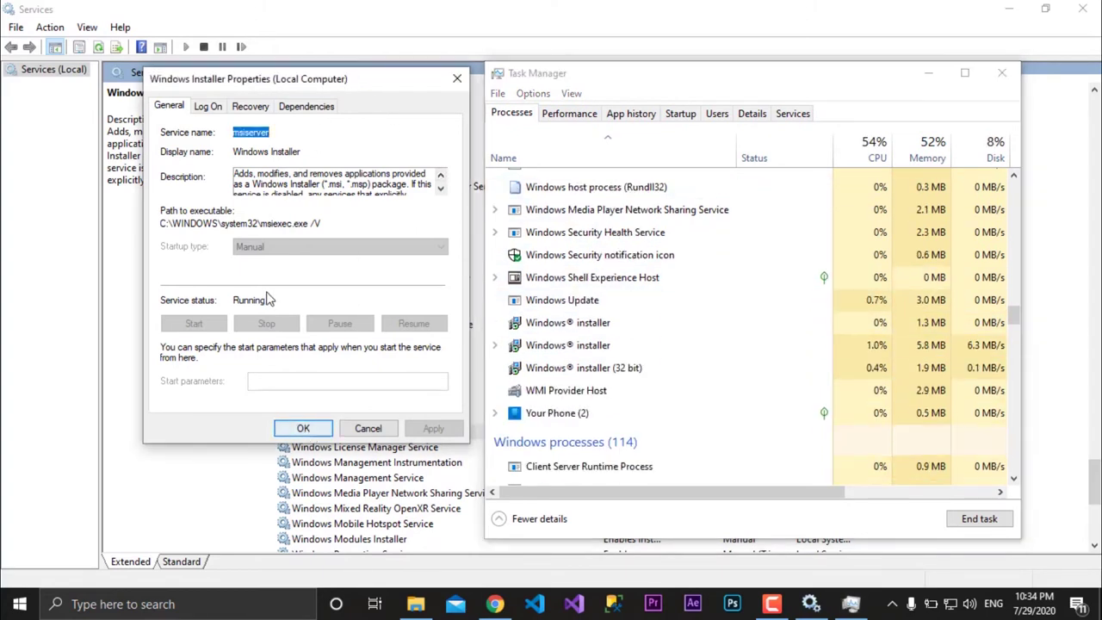
pyautogui.click(366, 428)
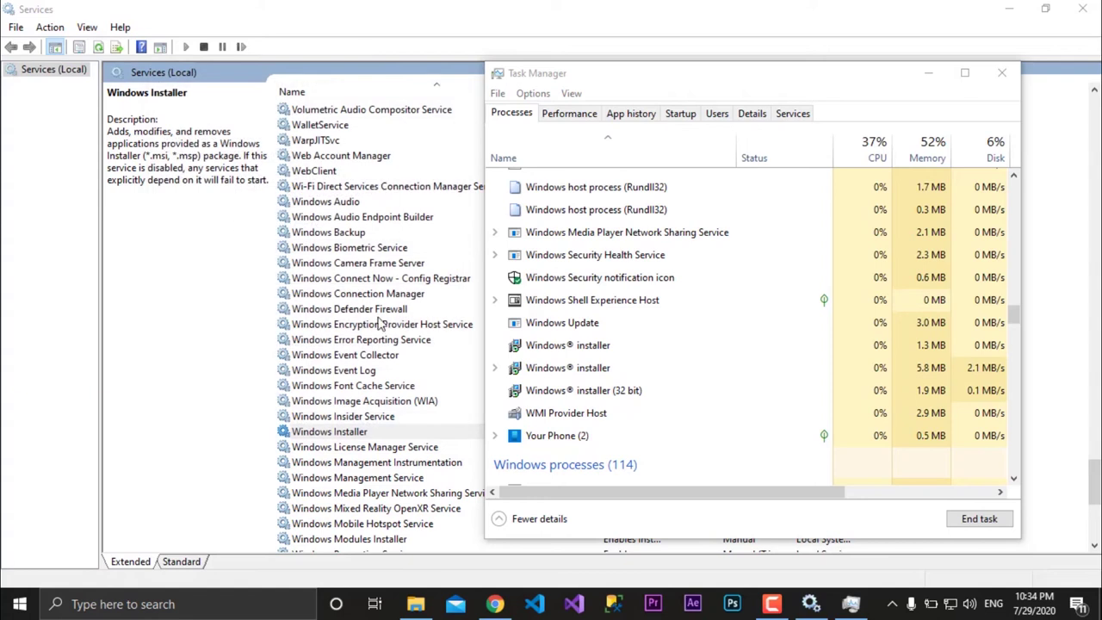
# Reopen the Windows Installer service properties, check its general and log-on settings, and close the dialog.
pyautogui.click(365, 430)
pyautogui.rightClick(361, 432)
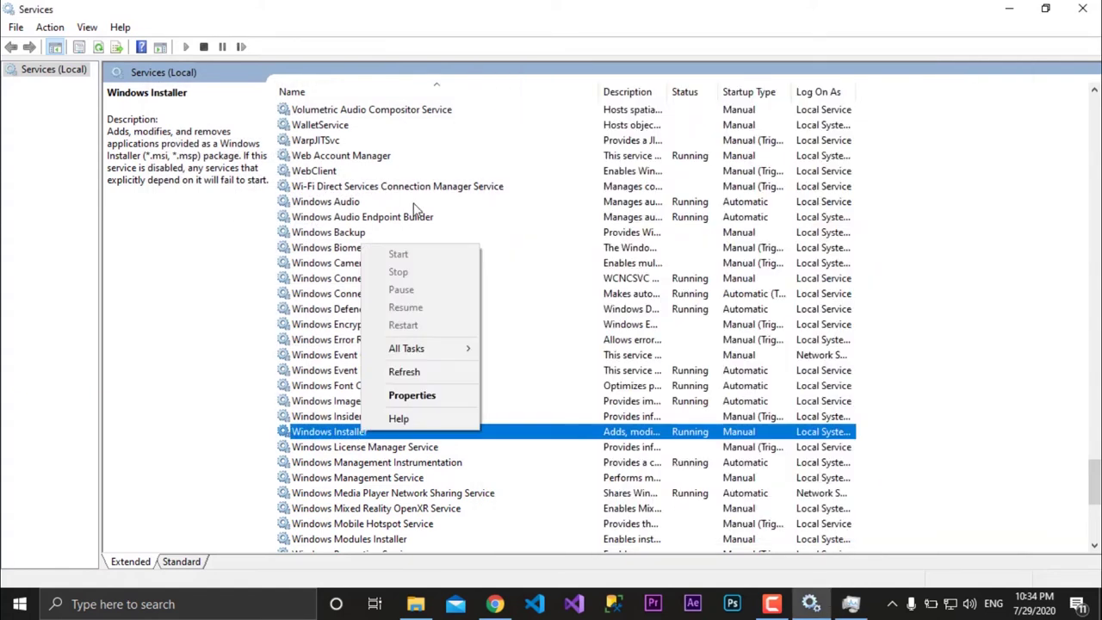
pyautogui.click(420, 397)
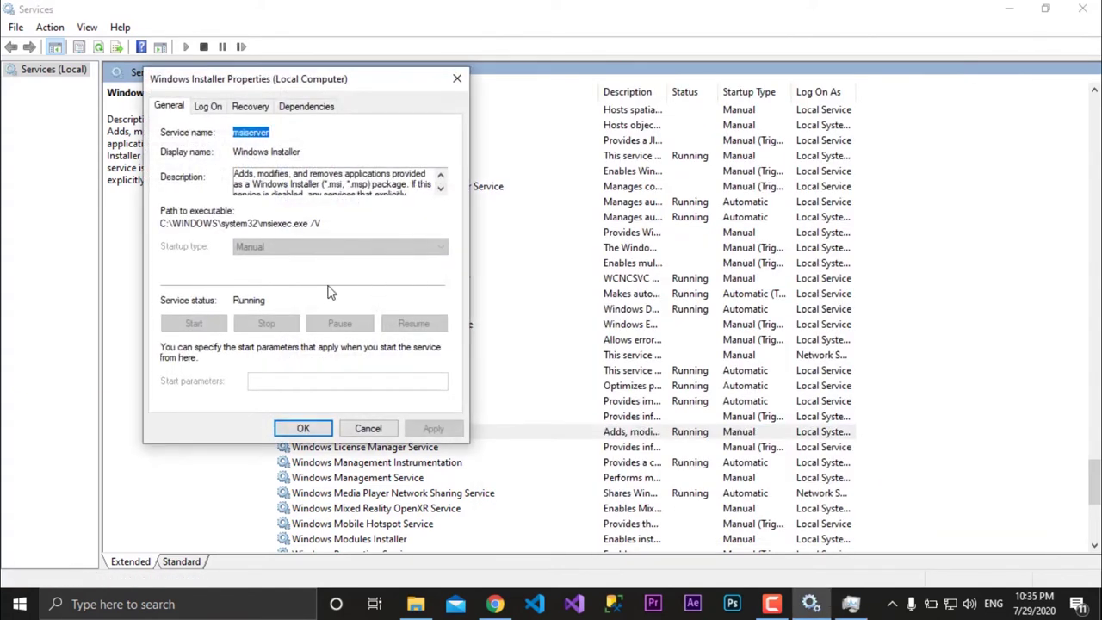
pyautogui.click(211, 107)
pyautogui.click(170, 106)
pyautogui.click(454, 79)
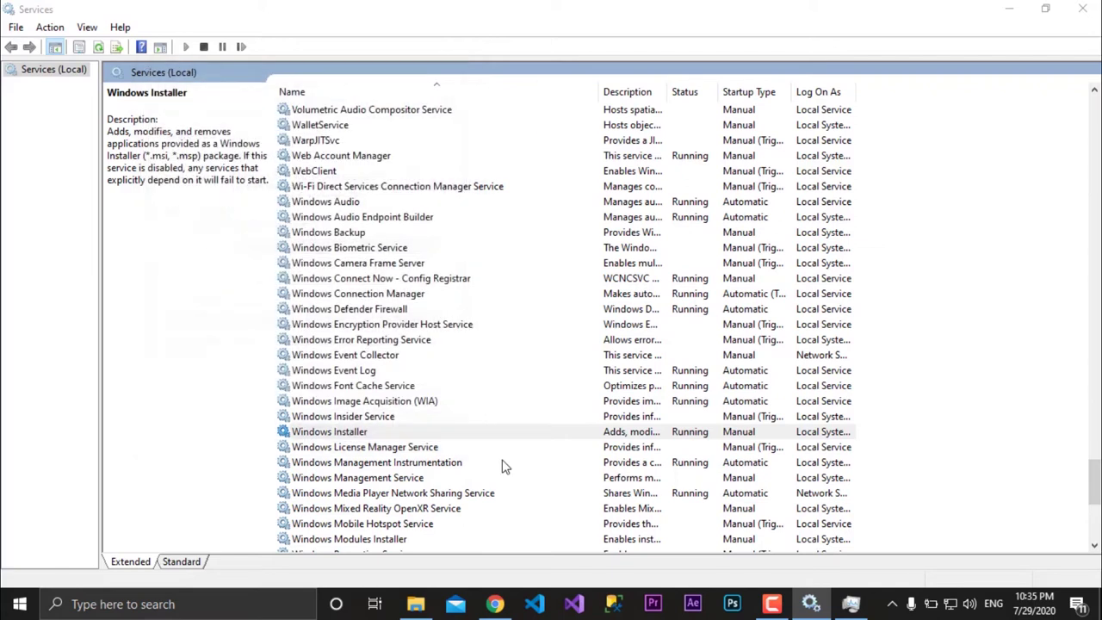
# Return to Task Manager and end the Windows installer and Windows installer (32 bit) tasks that are still running.
pyautogui.click(849, 605)
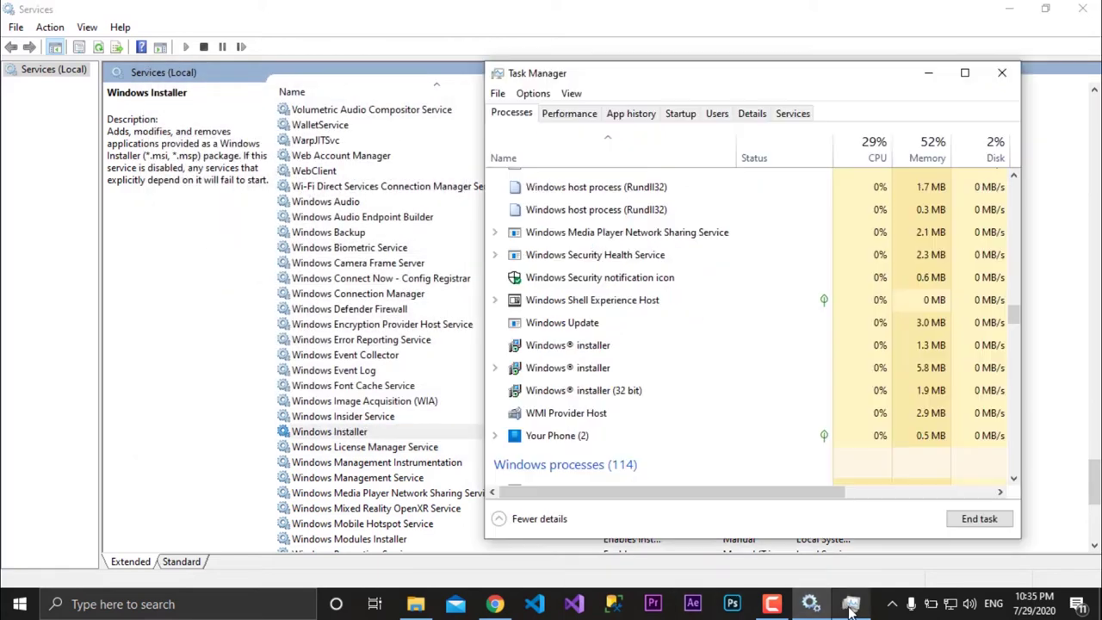
pyautogui.rightClick(640, 392)
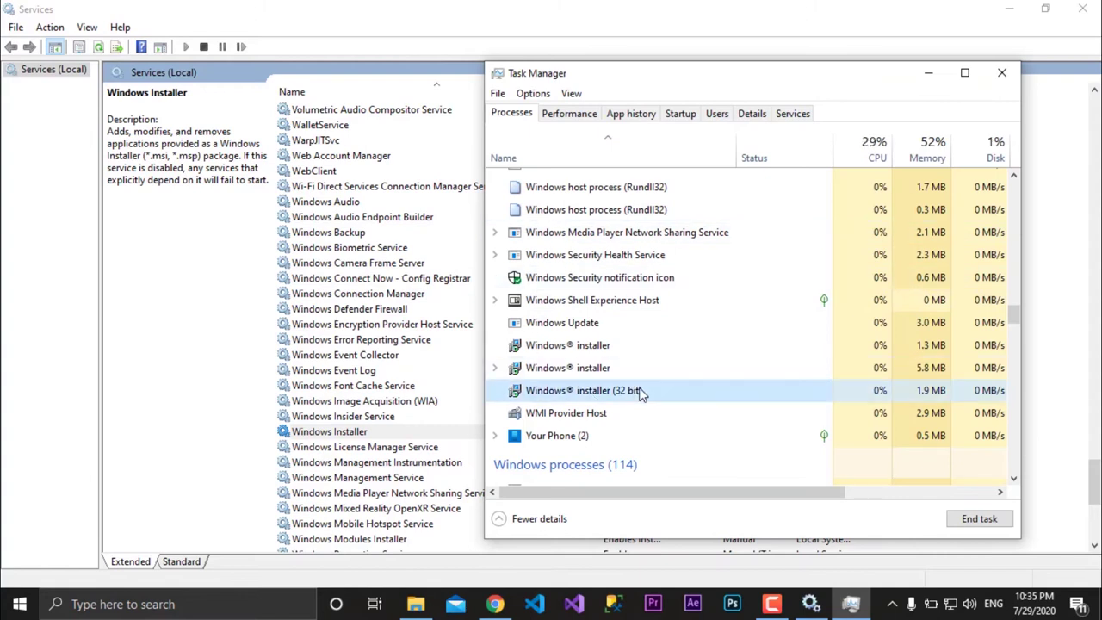
pyautogui.click(689, 399)
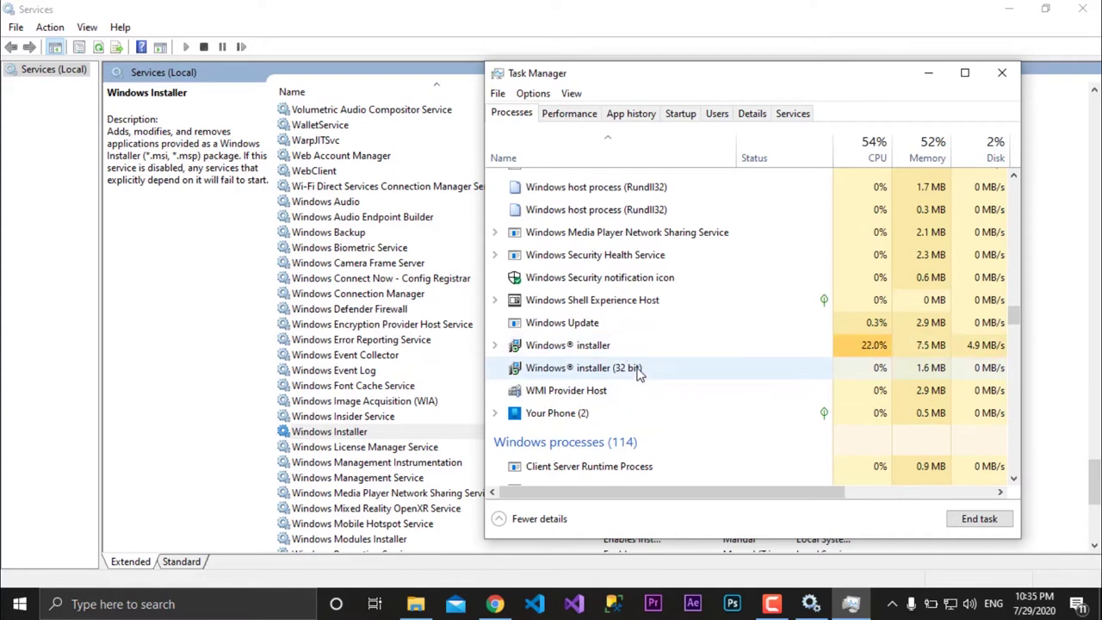
pyautogui.rightClick(637, 368)
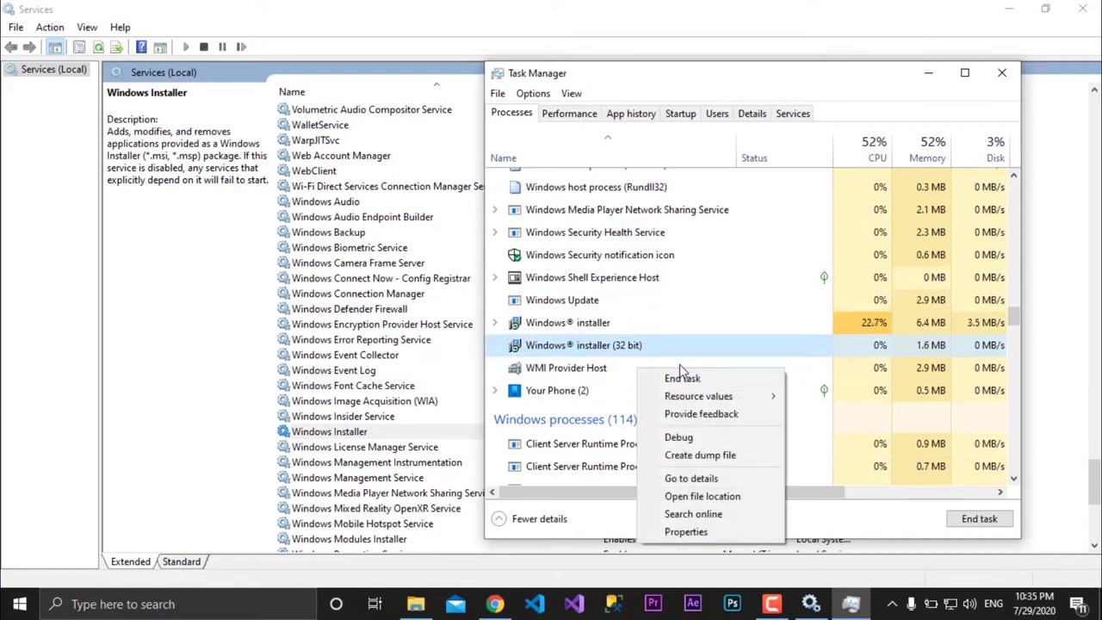
pyautogui.click(616, 322)
pyautogui.rightClick(616, 322)
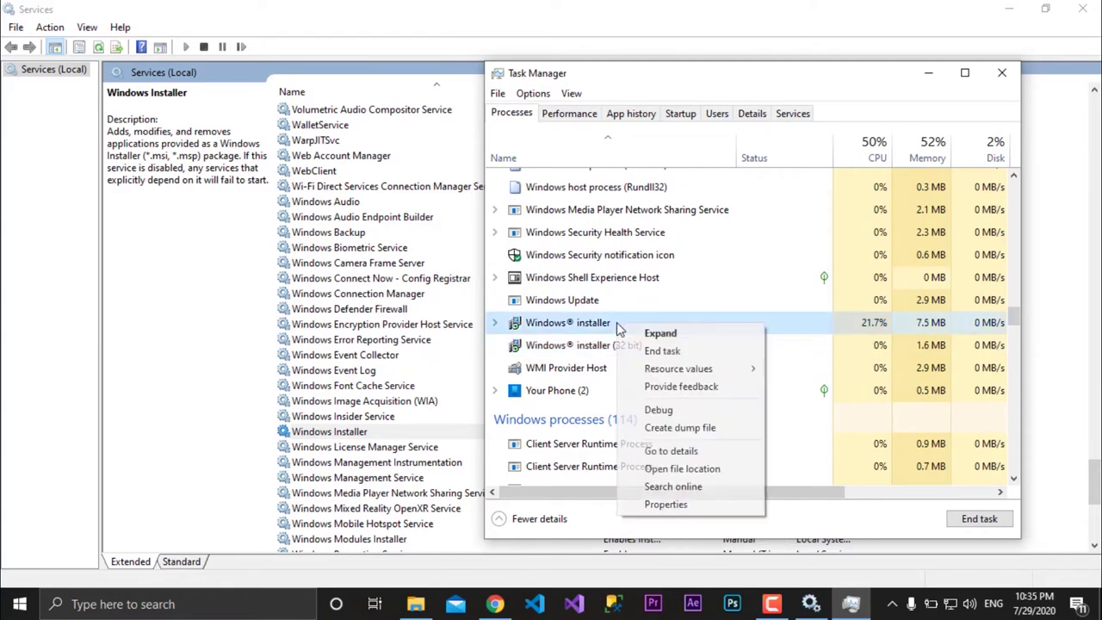
pyautogui.click(663, 351)
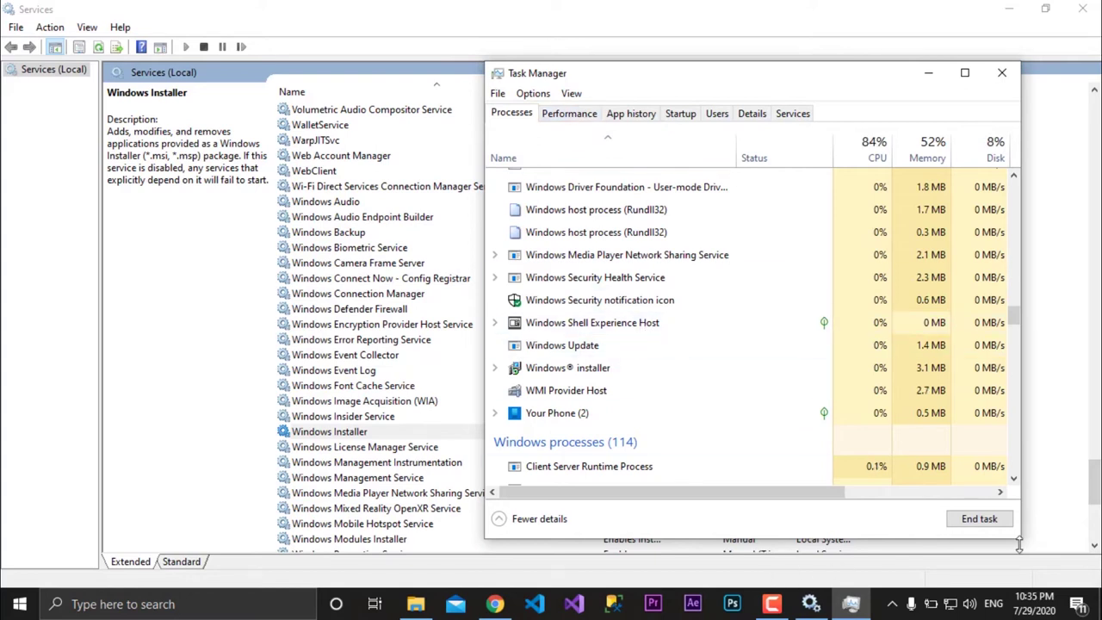
pyautogui.click(494, 604)
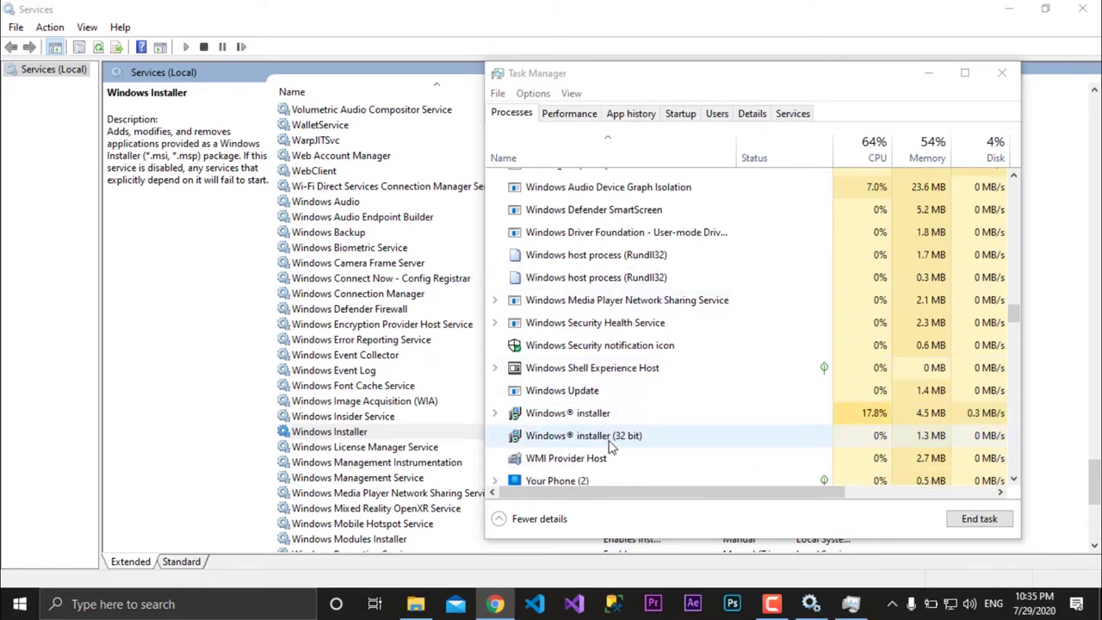
pyautogui.click(616, 441)
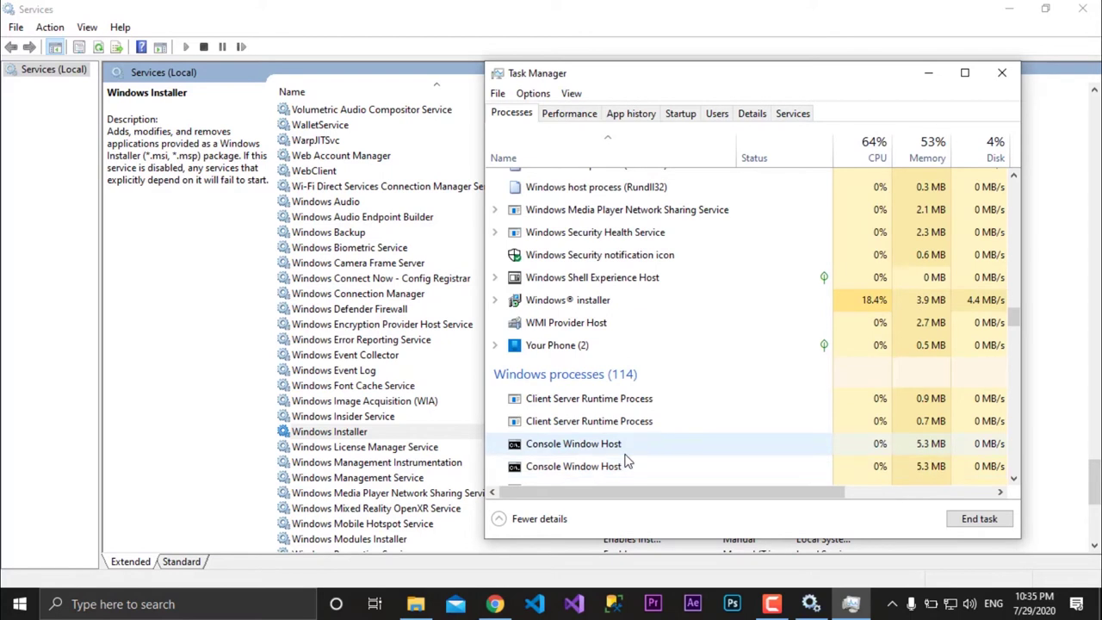
# Stop and restart the Windows Installer service from its properties in the Services console, and accept the dialog.
pyautogui.rightClick(387, 429)
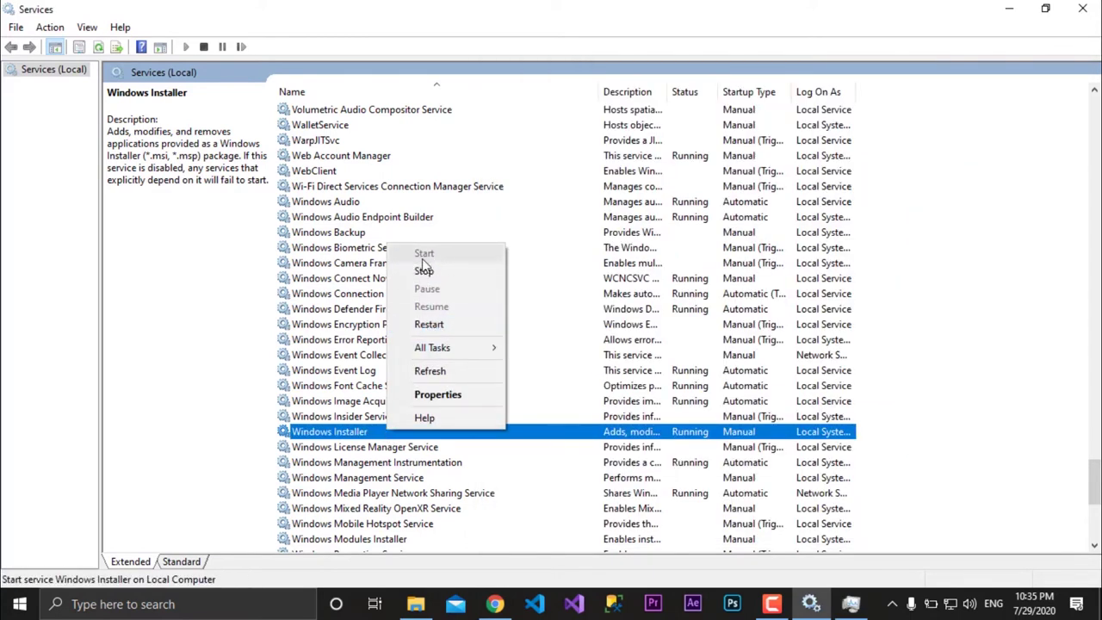
pyautogui.click(426, 394)
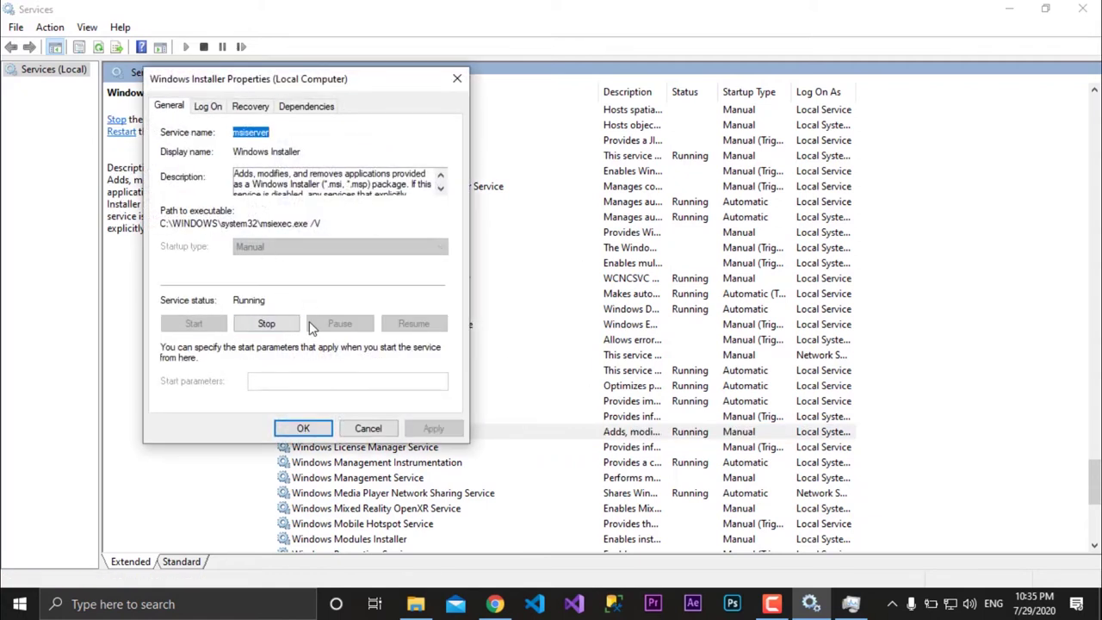
pyautogui.click(267, 324)
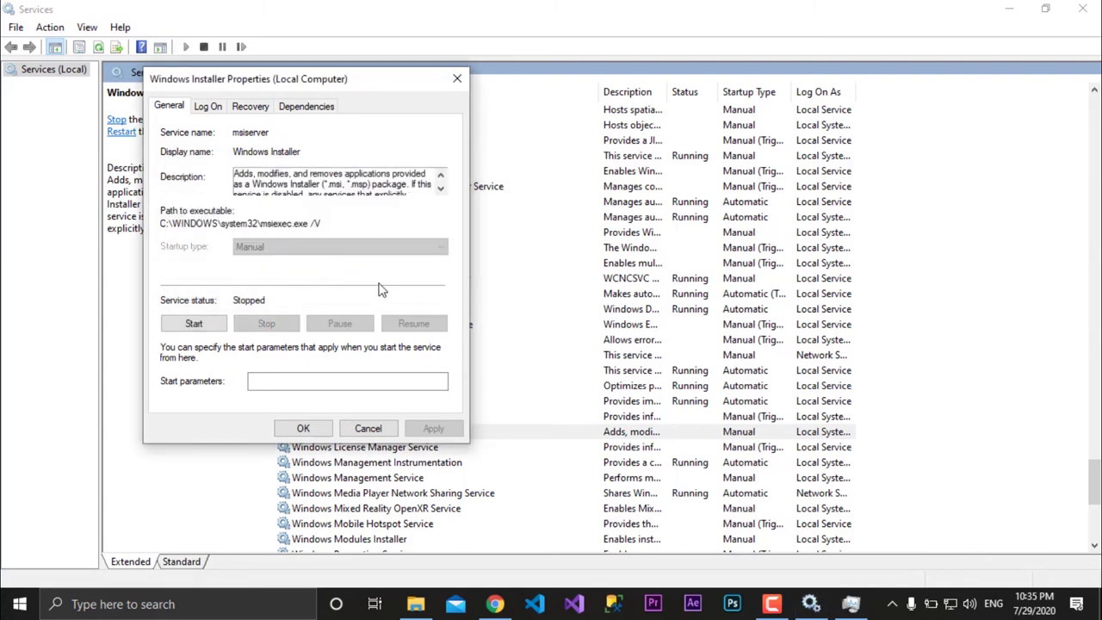
pyautogui.click(209, 323)
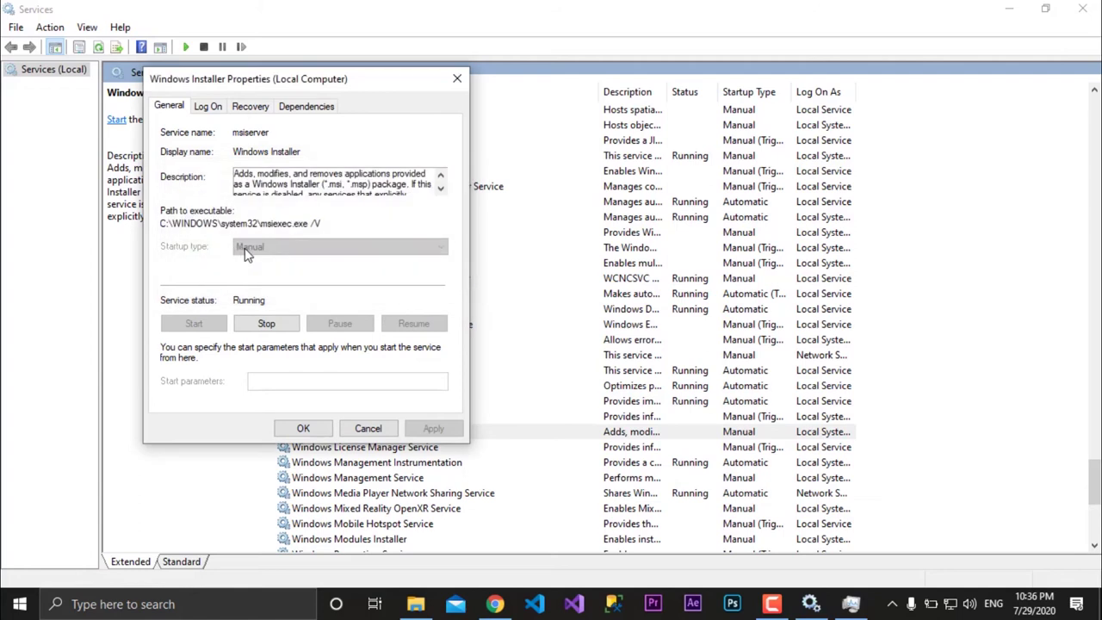
pyautogui.click(303, 427)
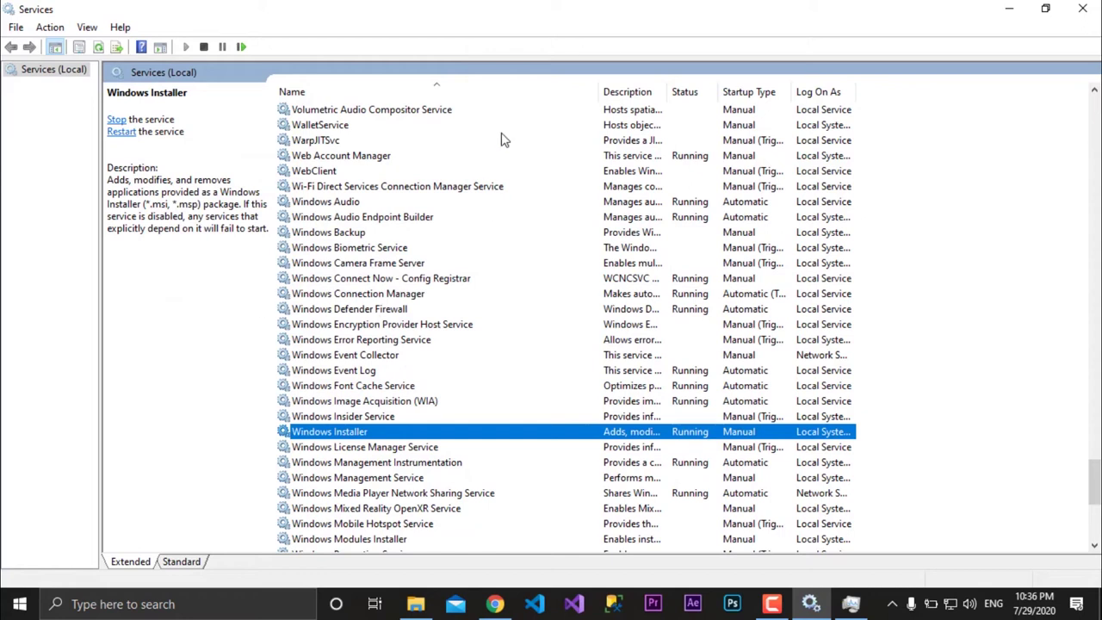
# Close the Services console and Task Manager.
pyautogui.click(1076, 12)
pyautogui.scroll(-1, 723, 164)
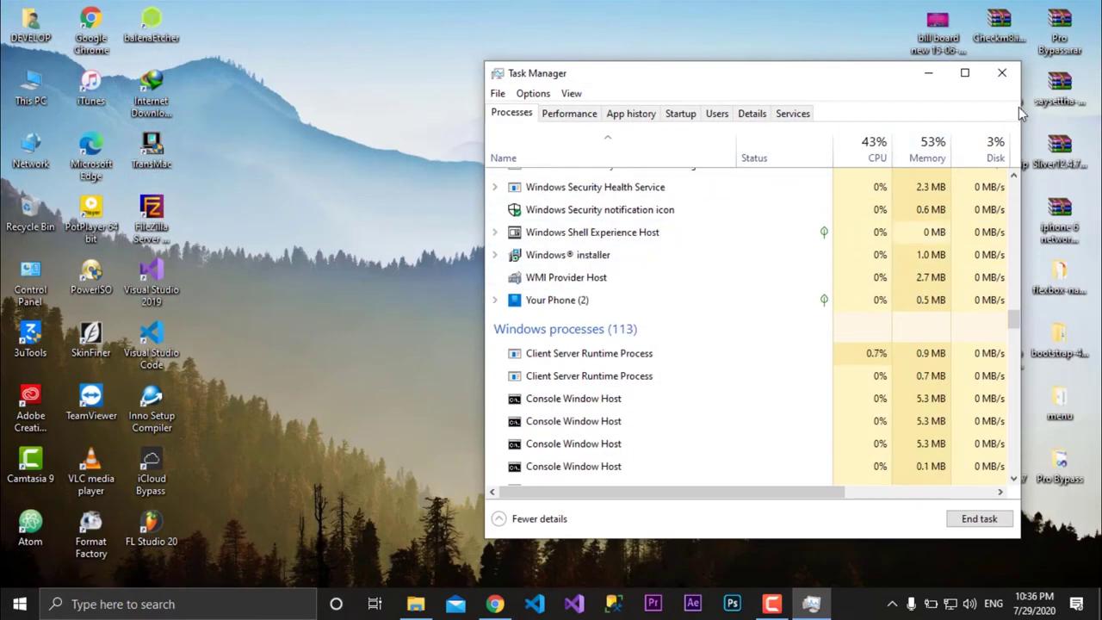
pyautogui.click(1002, 72)
# Open the Programs folder inside Downloads from This PC and run F-Finder Tools Installer x86 V2.0.0.1.msi.
pyautogui.doubleClick(35, 90)
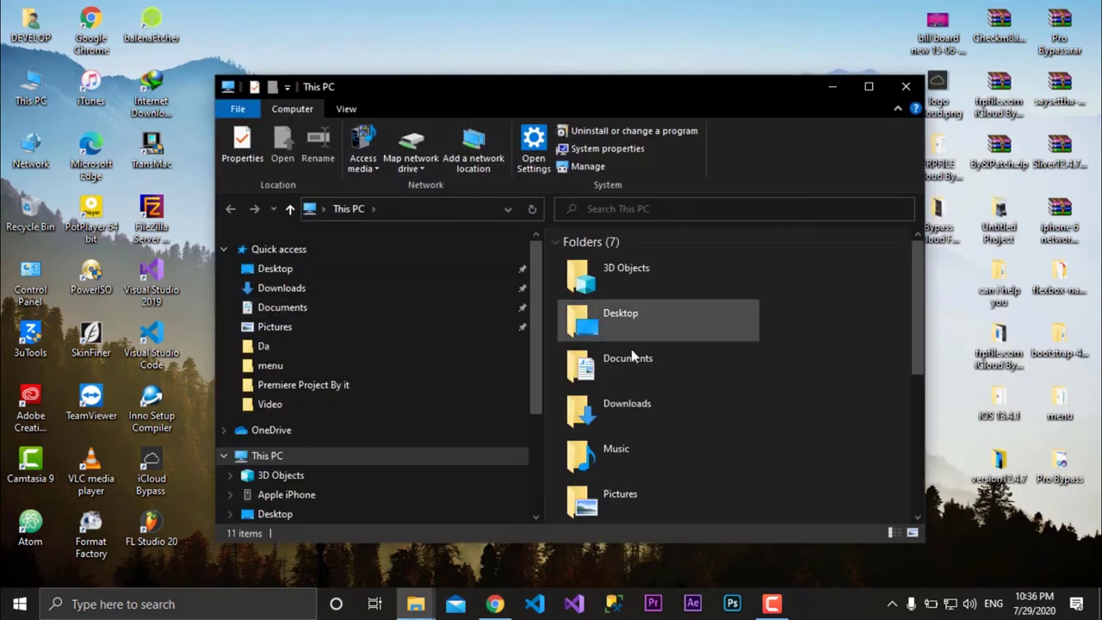
pyautogui.click(626, 403)
pyautogui.doubleClick(651, 399)
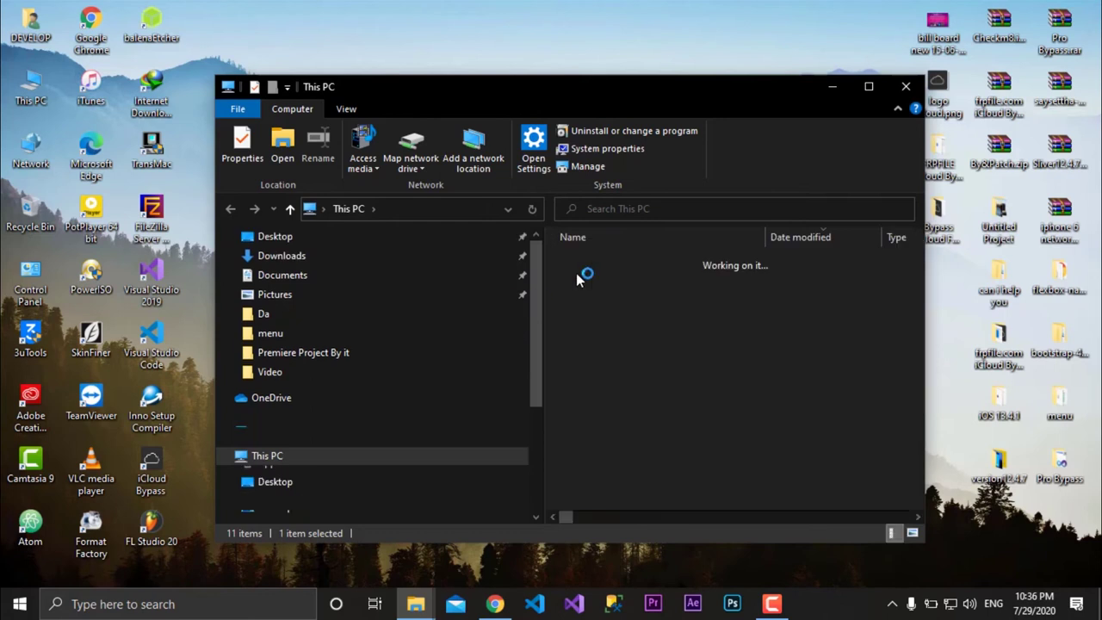
pyautogui.click(614, 286)
pyautogui.doubleClick(615, 289)
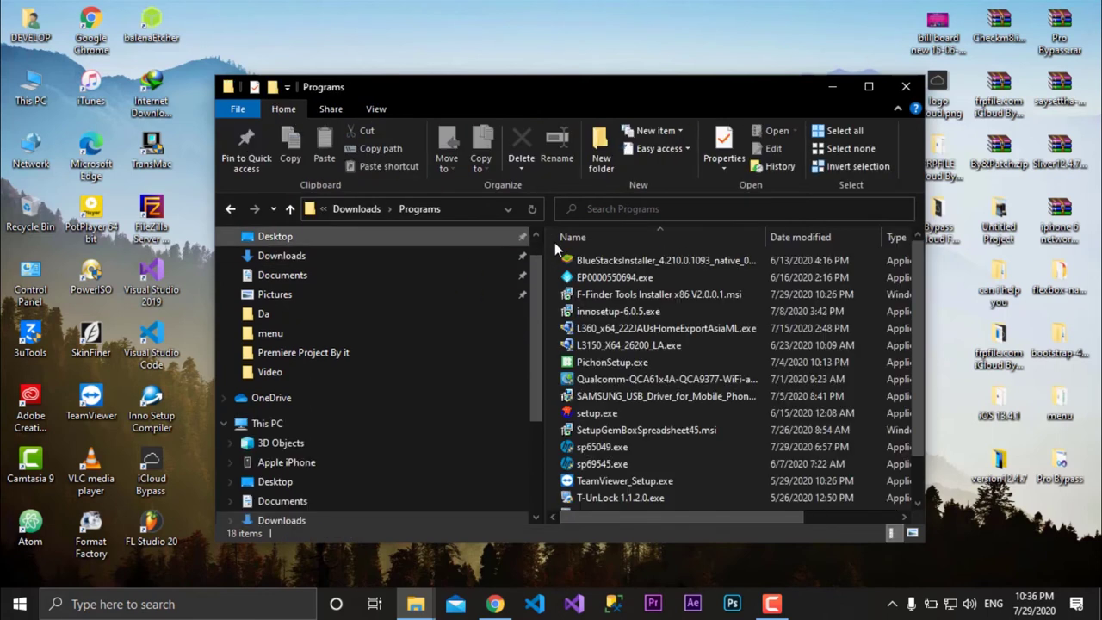
pyautogui.doubleClick(616, 297)
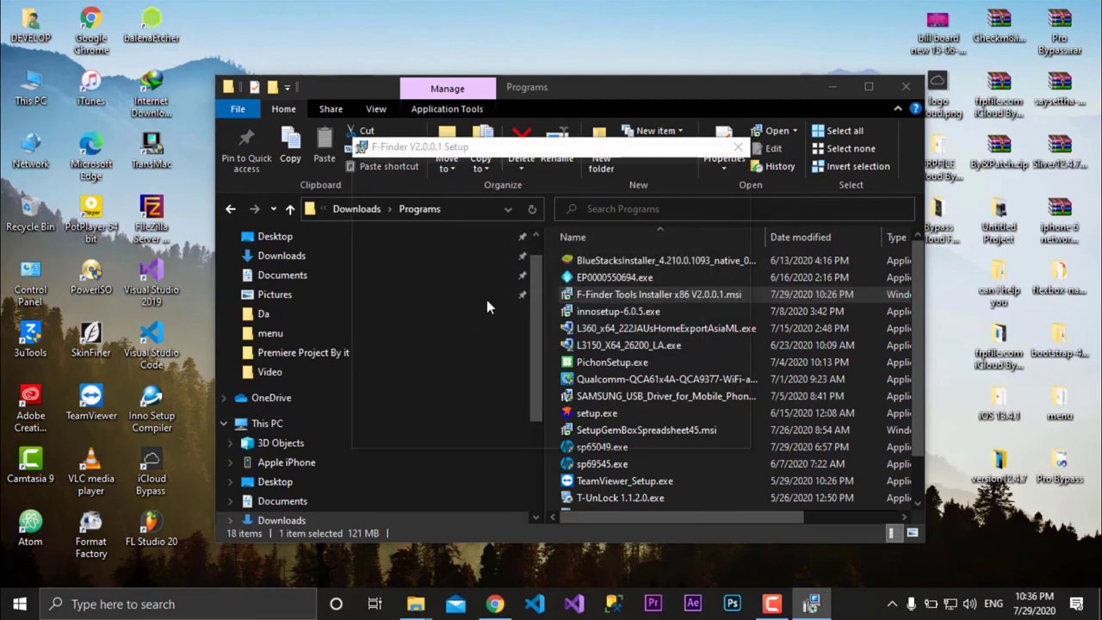
# Start installing F-Finder V2.0.0.1 in the default folder from the setup wizard, and minimize the Programs folder window.
pyautogui.click(626, 426)
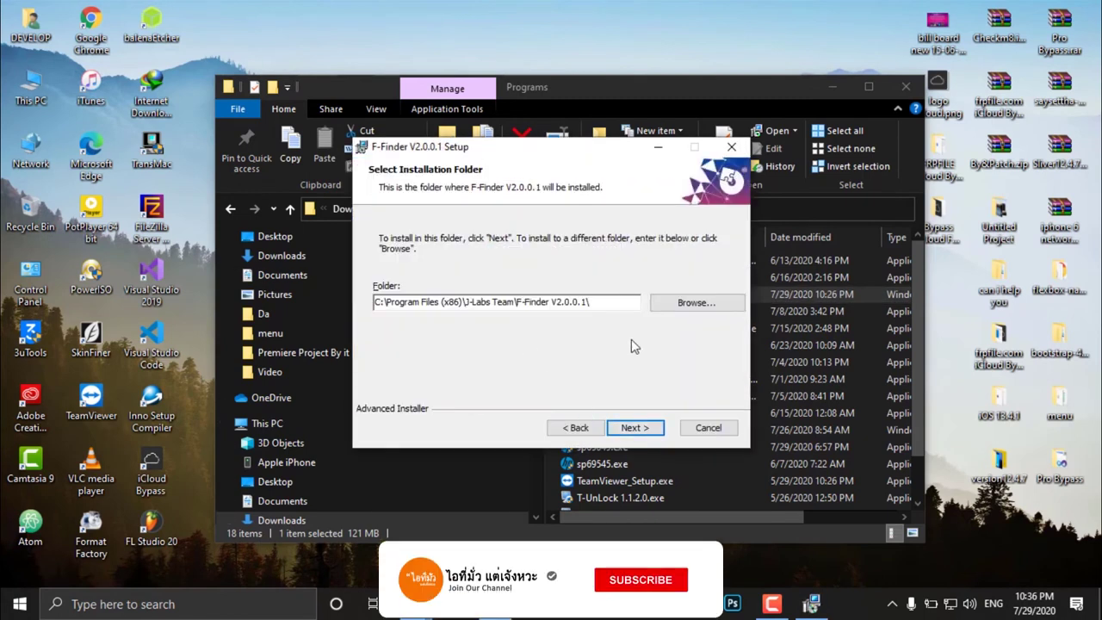
pyautogui.click(626, 427)
pyautogui.click(642, 427)
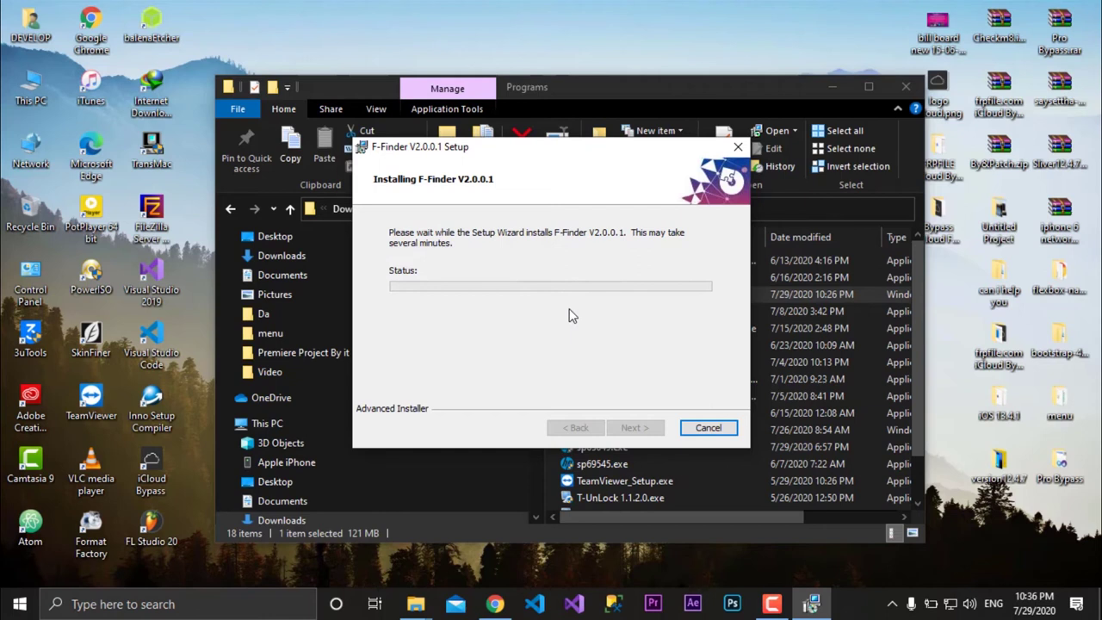
pyautogui.click(833, 87)
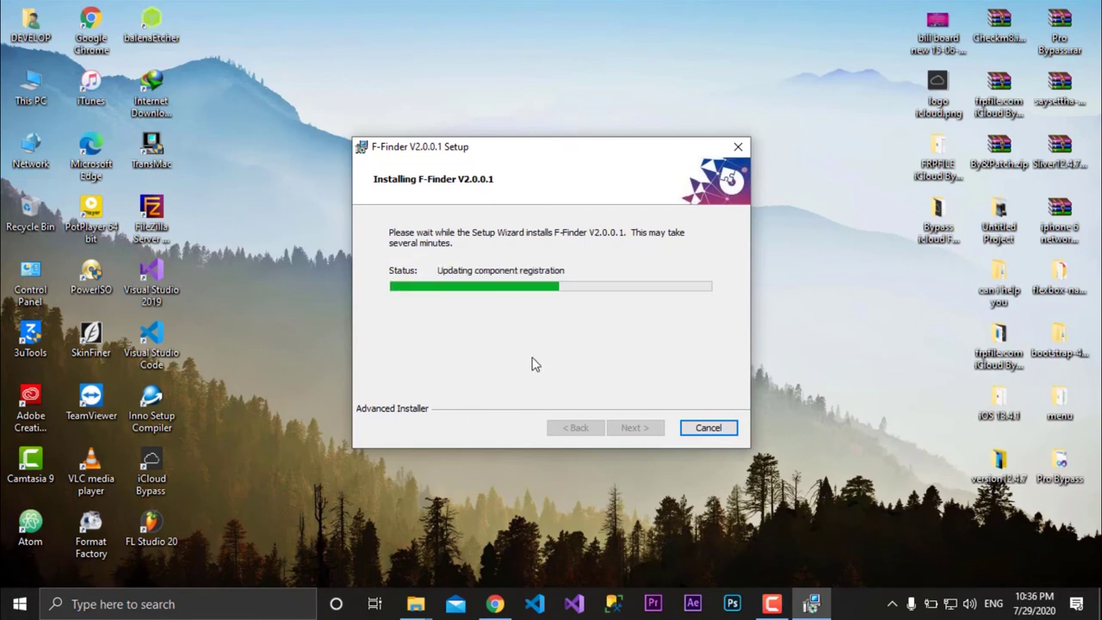
pyautogui.click(495, 604)
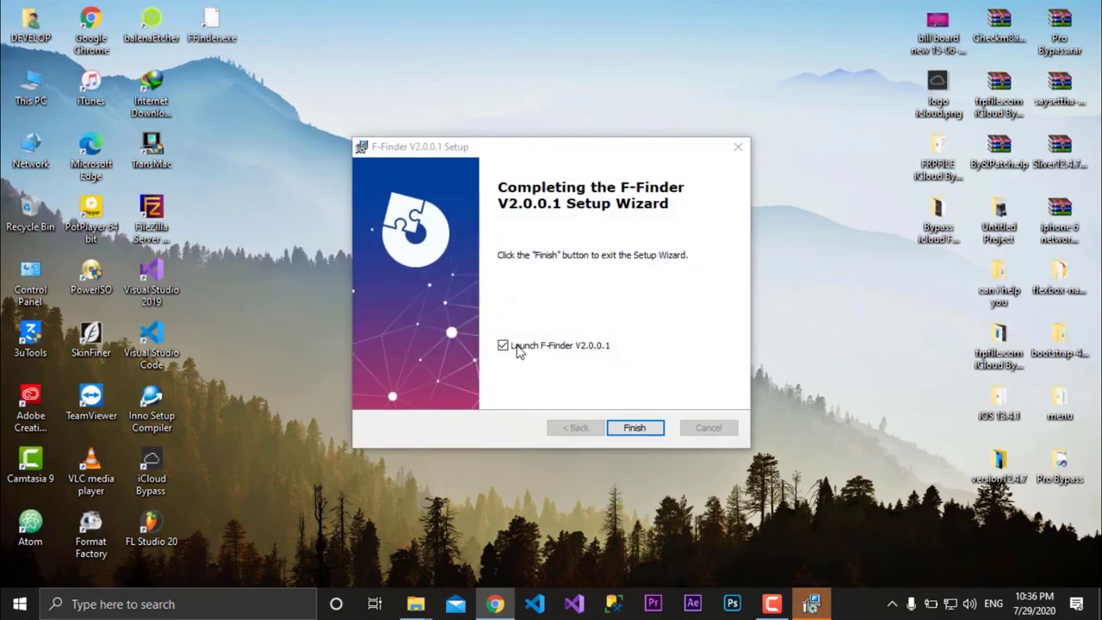
# Finish the F-Finder V2.0.0.1 setup wizard with the option to launch the program turned off.
pyautogui.click(497, 371)
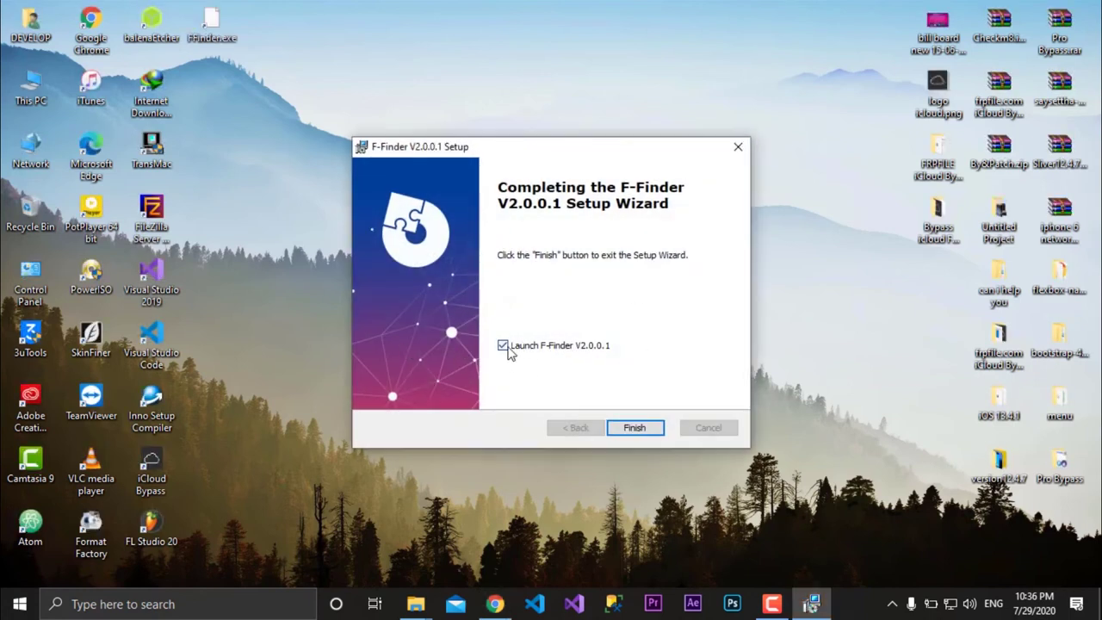
pyautogui.click(502, 346)
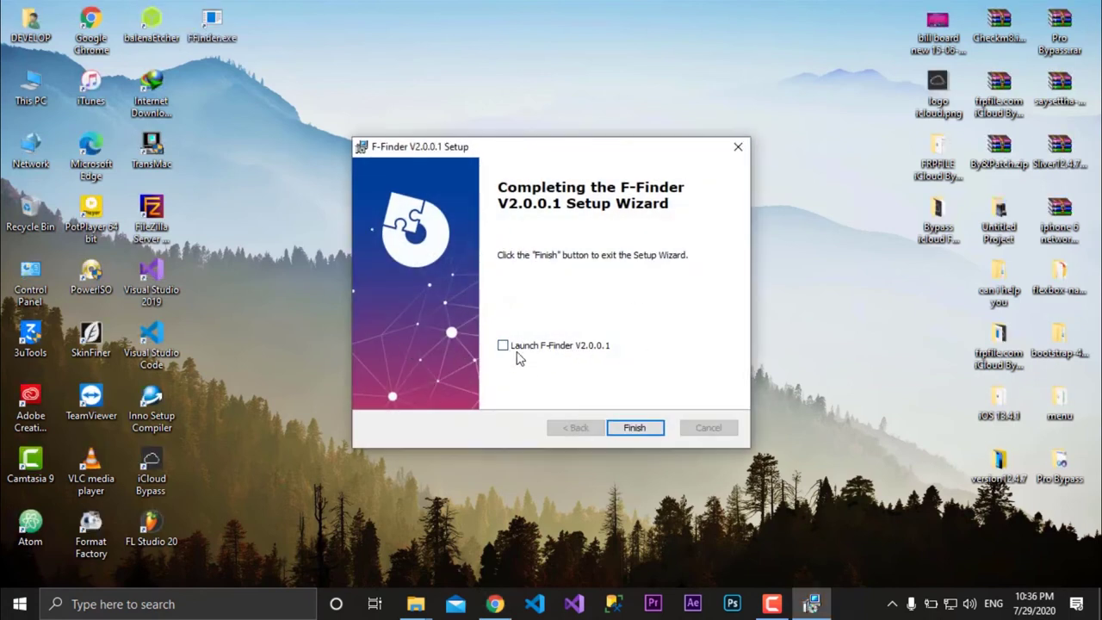
pyautogui.click(637, 429)
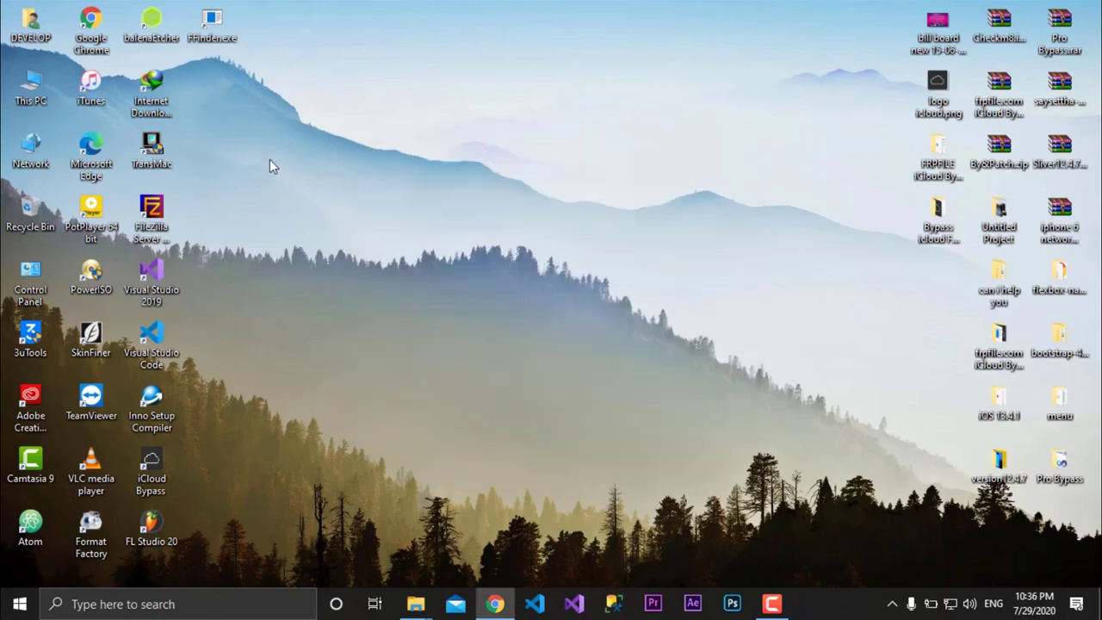
# Try to launch FFinder.exe from the desktop and dismiss the dialog.
pyautogui.doubleClick(214, 23)
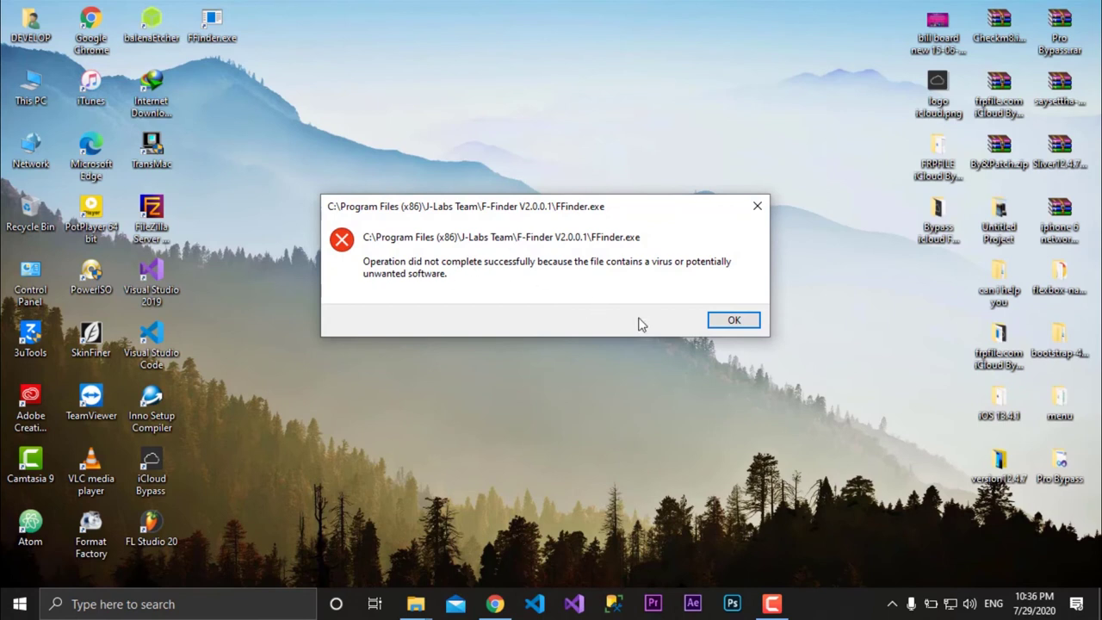
pyautogui.click(734, 319)
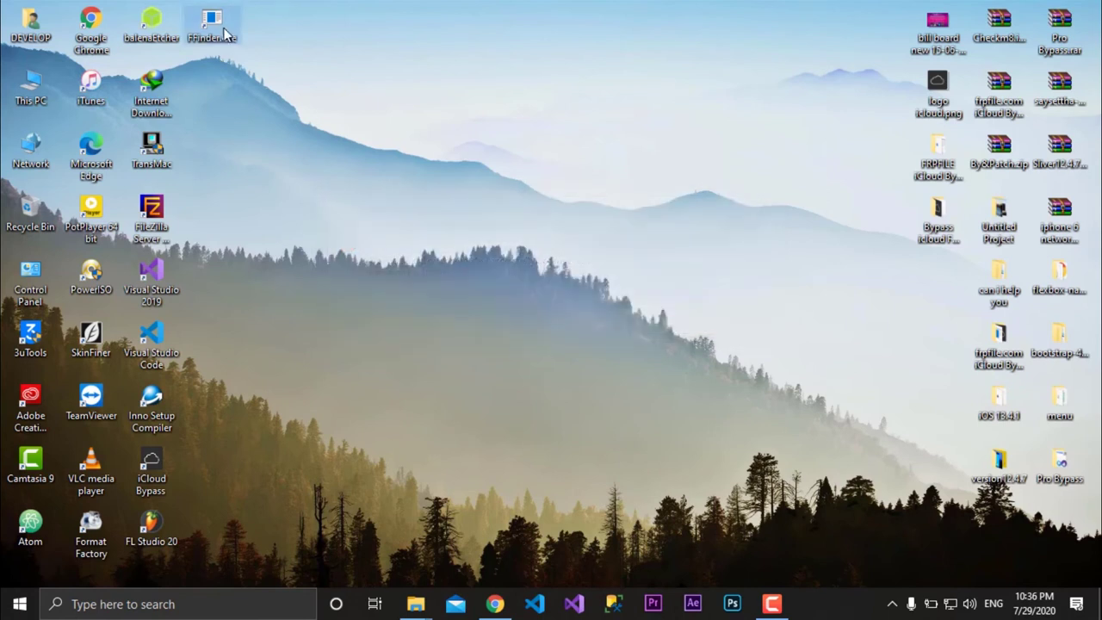
pyautogui.hotkey('shift', 'F10')
pyautogui.click(546, 217)
# Open Windows Security from the hidden notification icons and turn off Real-time protection in the Virus & threat protection settings.
pyautogui.click(888, 605)
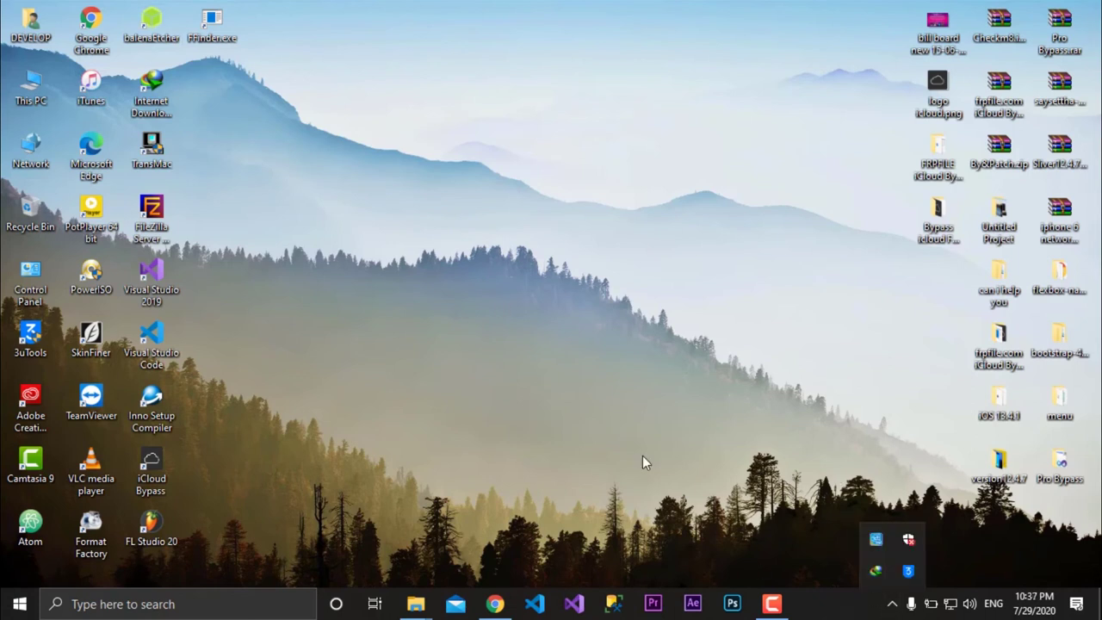
pyautogui.click(908, 537)
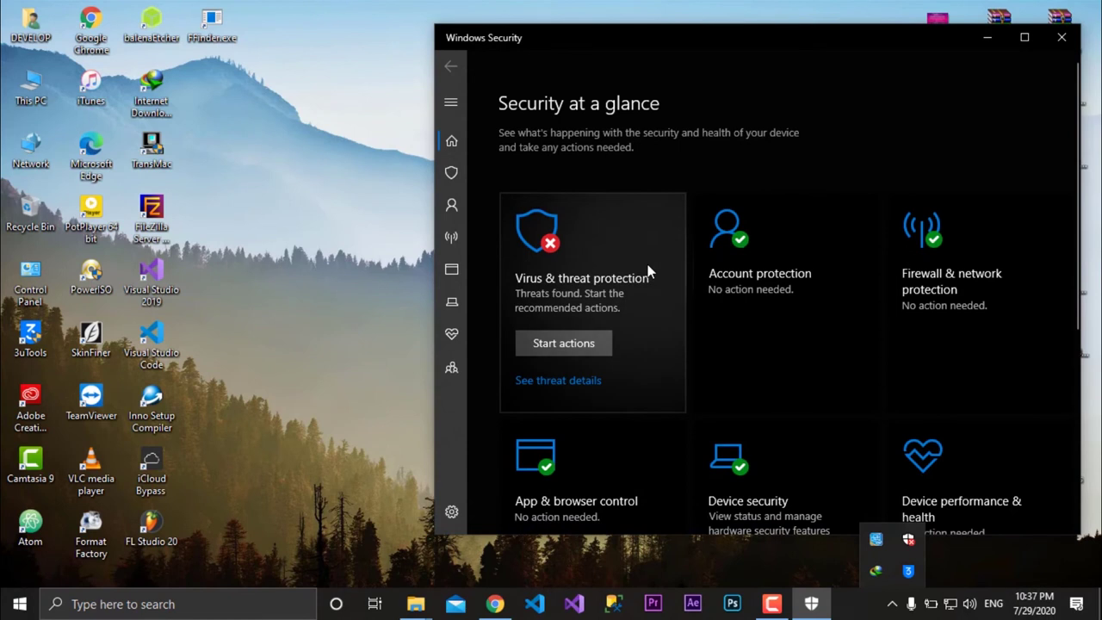
pyautogui.click(610, 327)
pyautogui.scroll(-6, 597, 362)
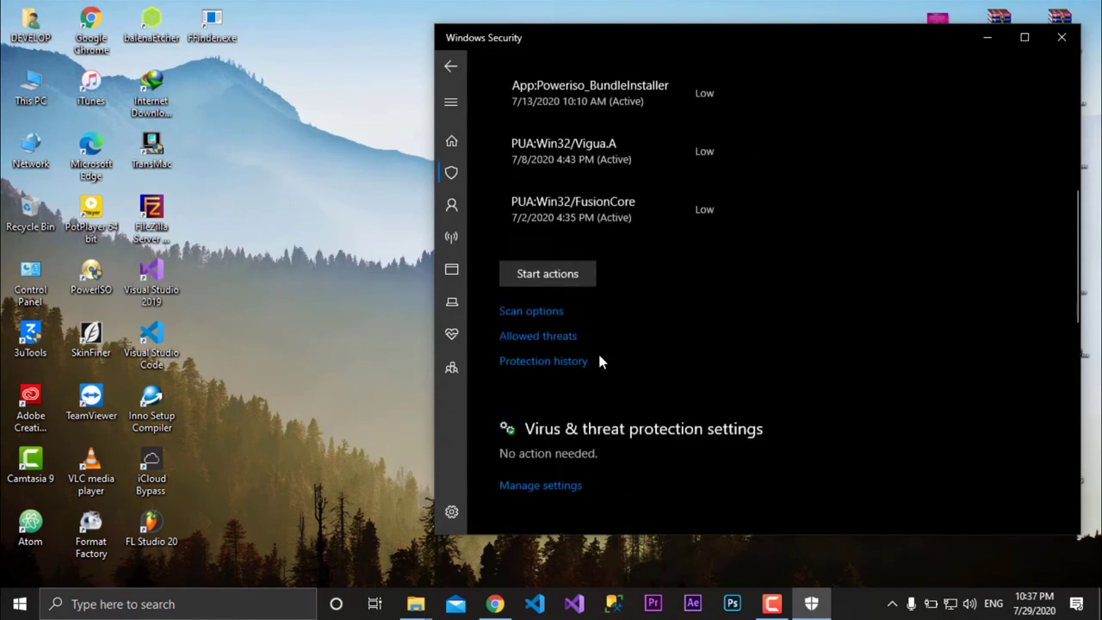
pyautogui.click(551, 299)
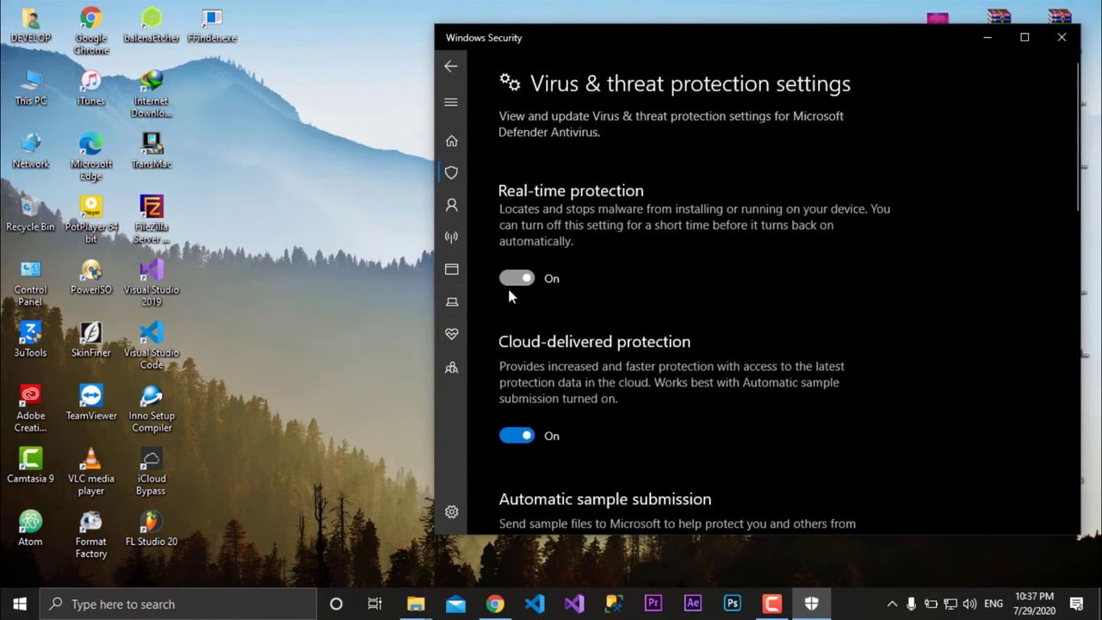
pyautogui.click(517, 278)
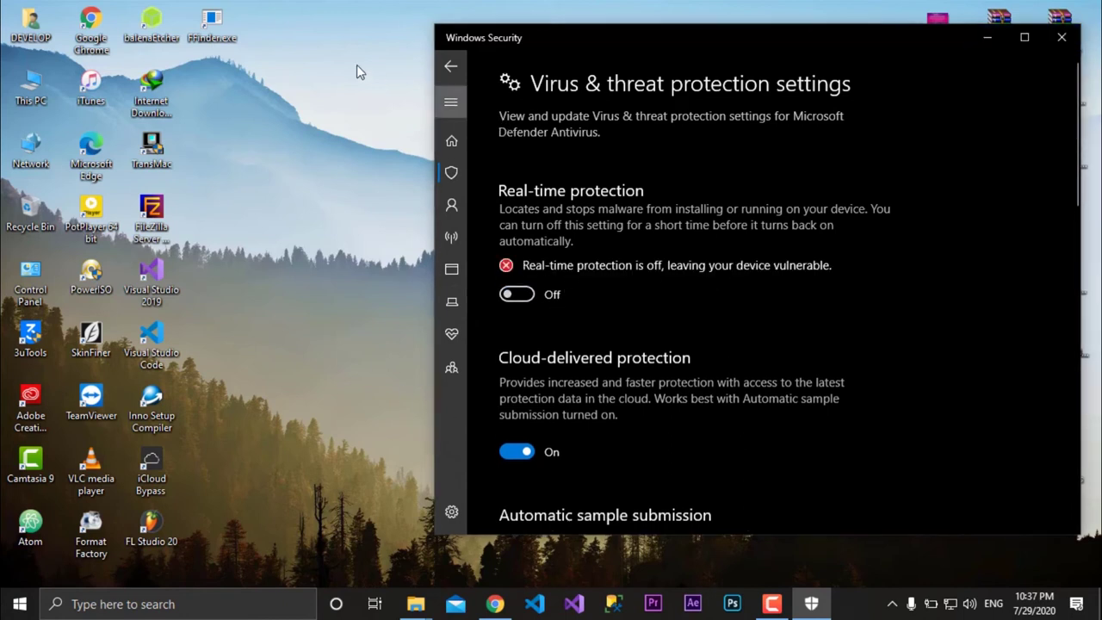
# Refresh the desktop twice and close Windows Security.
pyautogui.rightClick(296, 84)
pyautogui.click(338, 126)
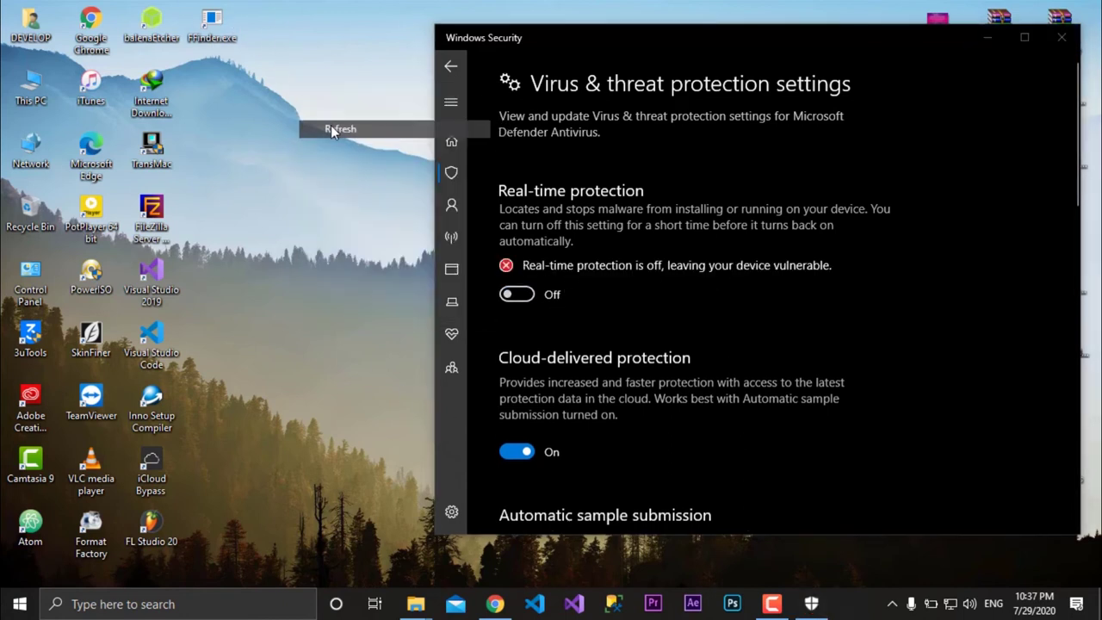
pyautogui.rightClick(297, 126)
pyautogui.click(349, 172)
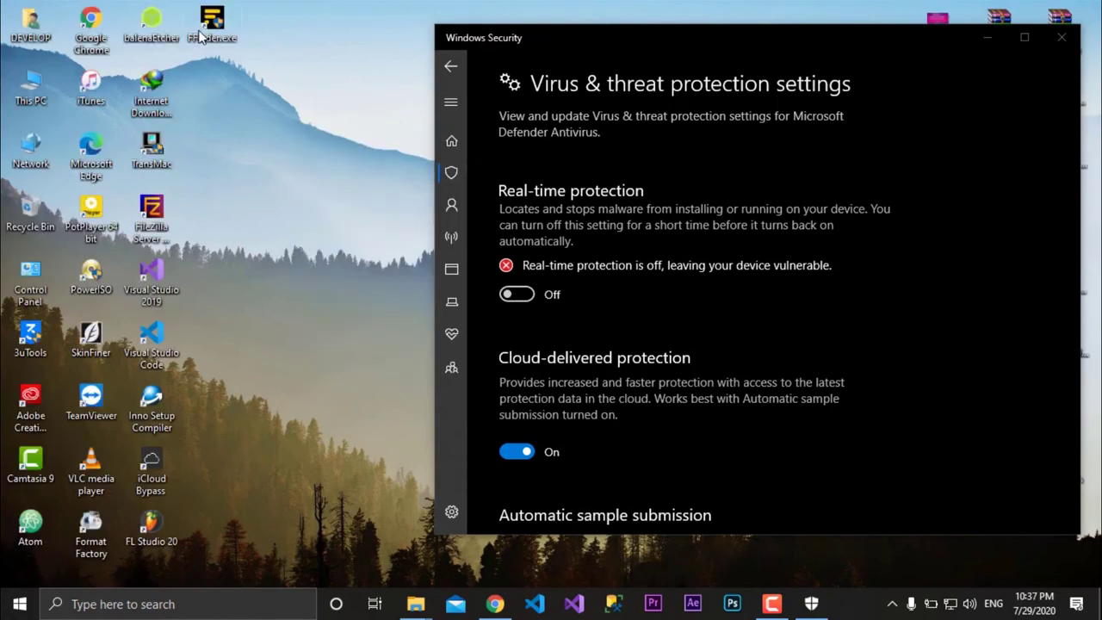
pyautogui.click(1058, 44)
# Launch FFinder.exe from the desktop and decline downloading the latest version.
pyautogui.doubleClick(215, 24)
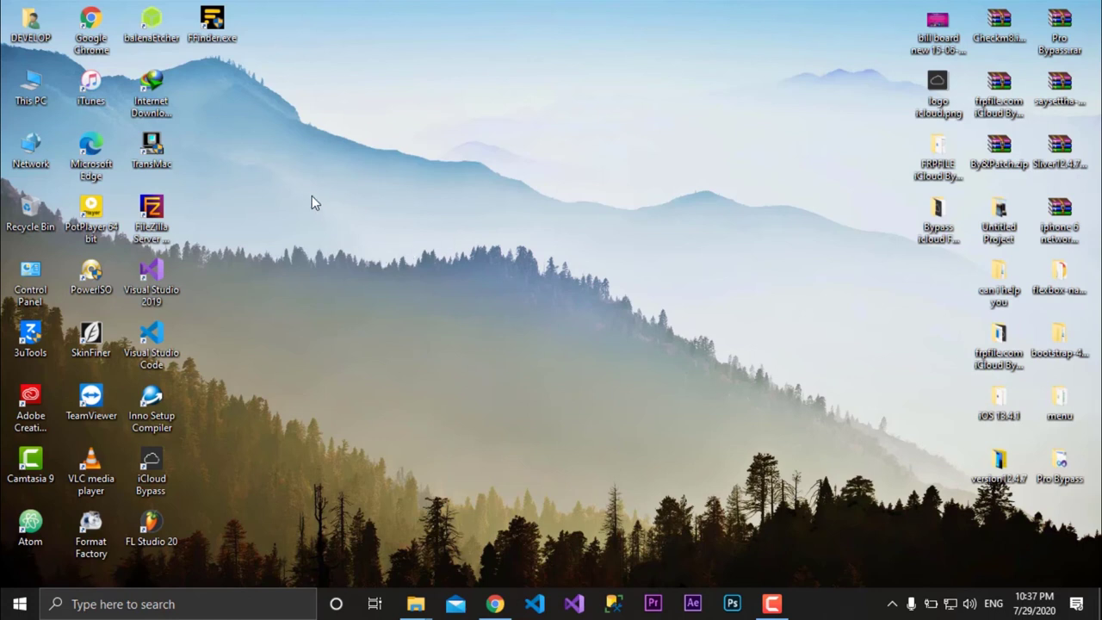
pyautogui.rightClick(334, 160)
pyautogui.click(361, 209)
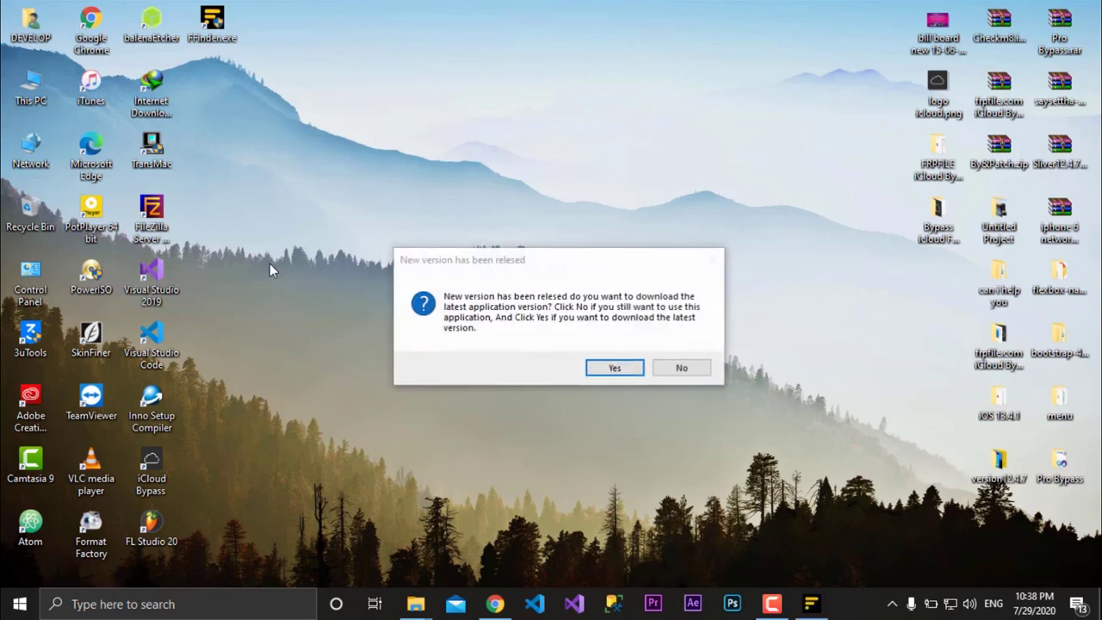
pyautogui.click(679, 368)
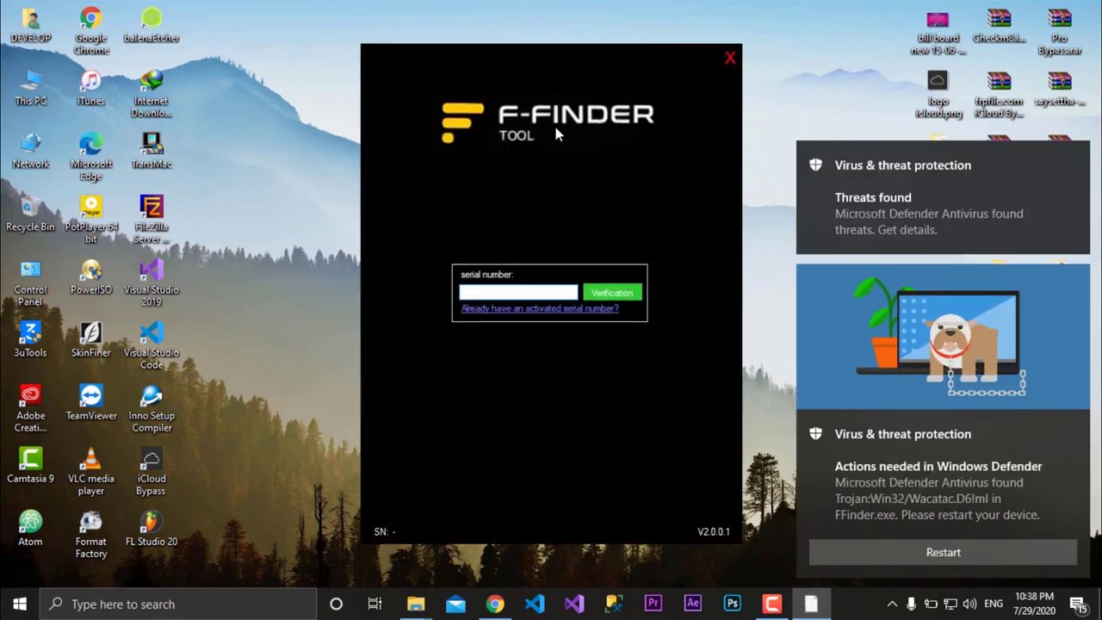
# Move the F-Finder window toward the upper edge of the desktop and dismiss both Virus & threat protection notifications.
pyautogui.moveTo(553, 63); pyautogui.dragTo(510, 33)
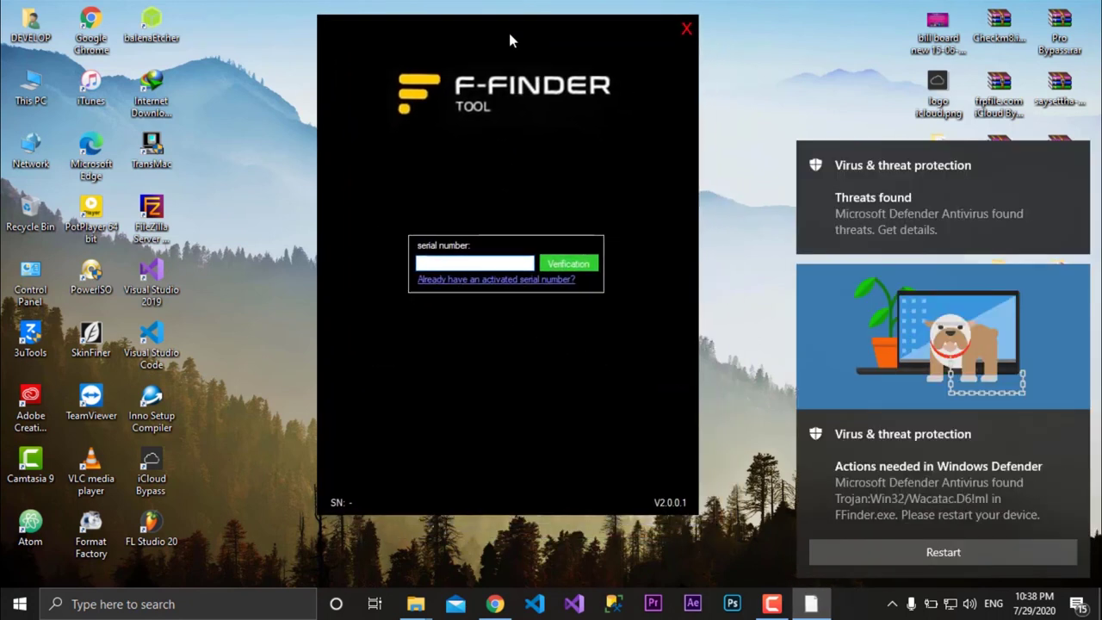
pyautogui.click(1073, 158)
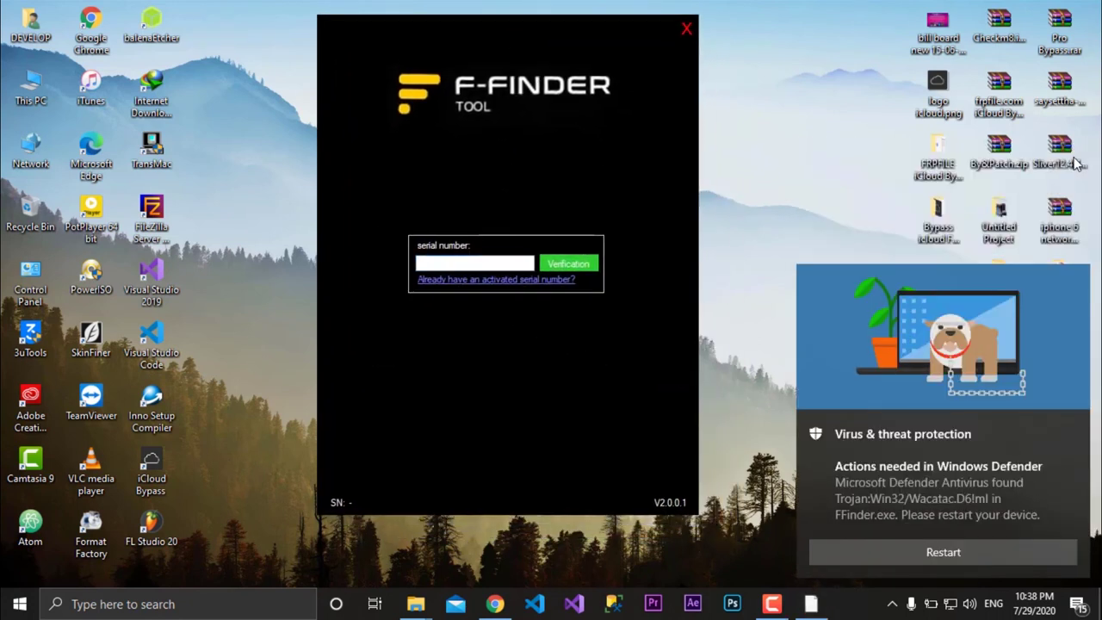
pyautogui.click(1074, 422)
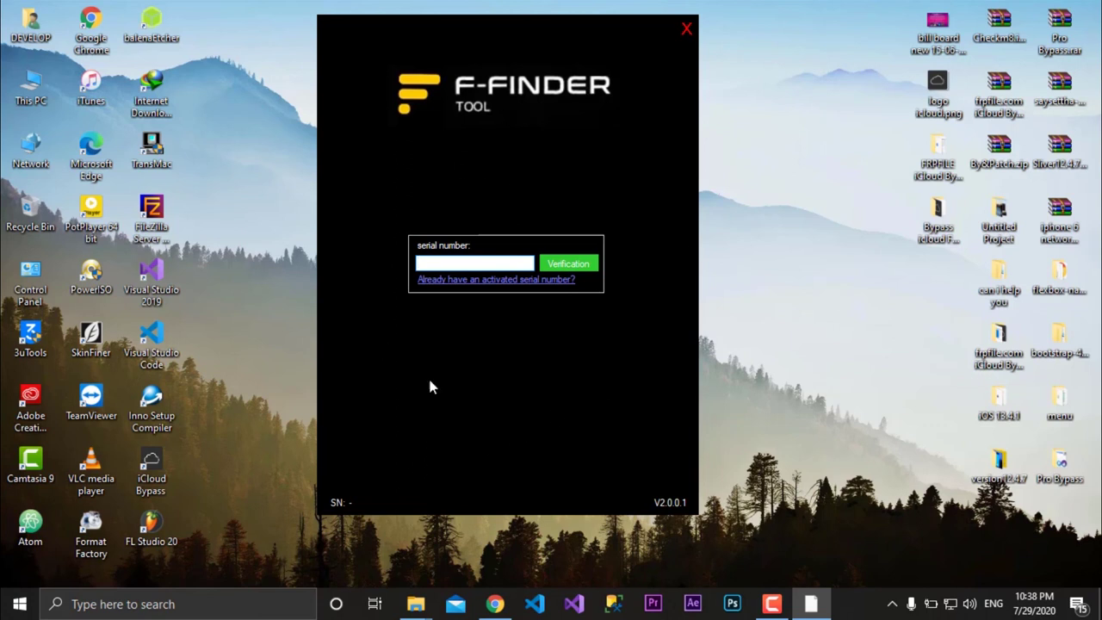
pyautogui.click(687, 33)
pyautogui.click(551, 362)
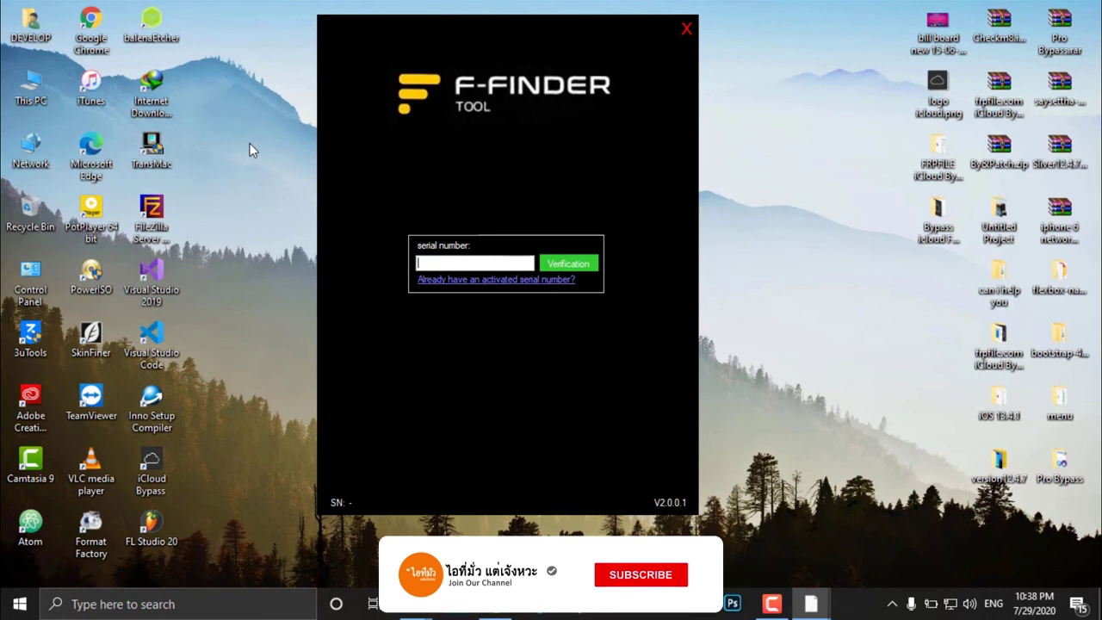